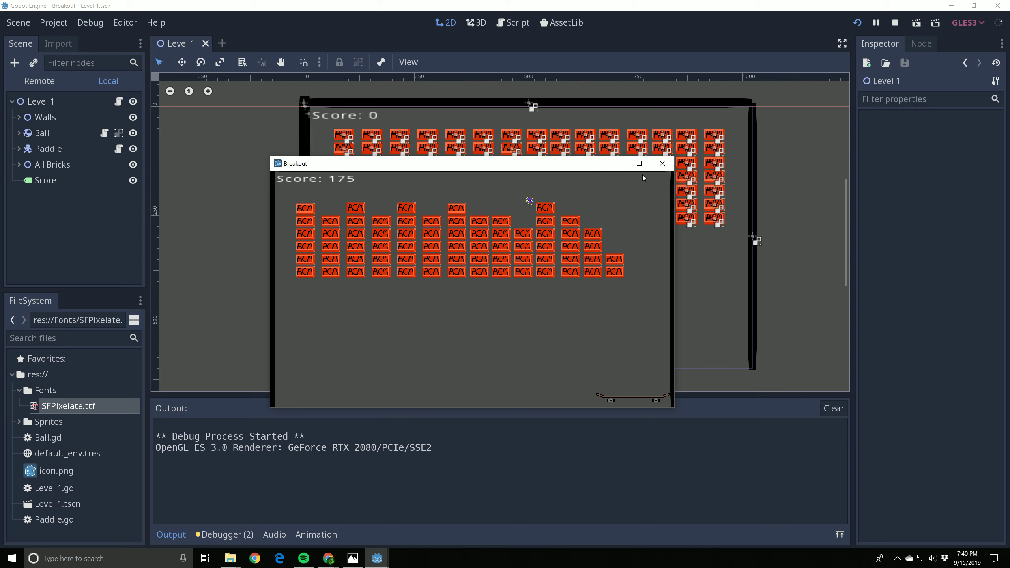
# Close the Breakout test run, switch to Chrome and open the Free Fonts link from Godot Resources in a new tab.
pyautogui.click(673, 169)
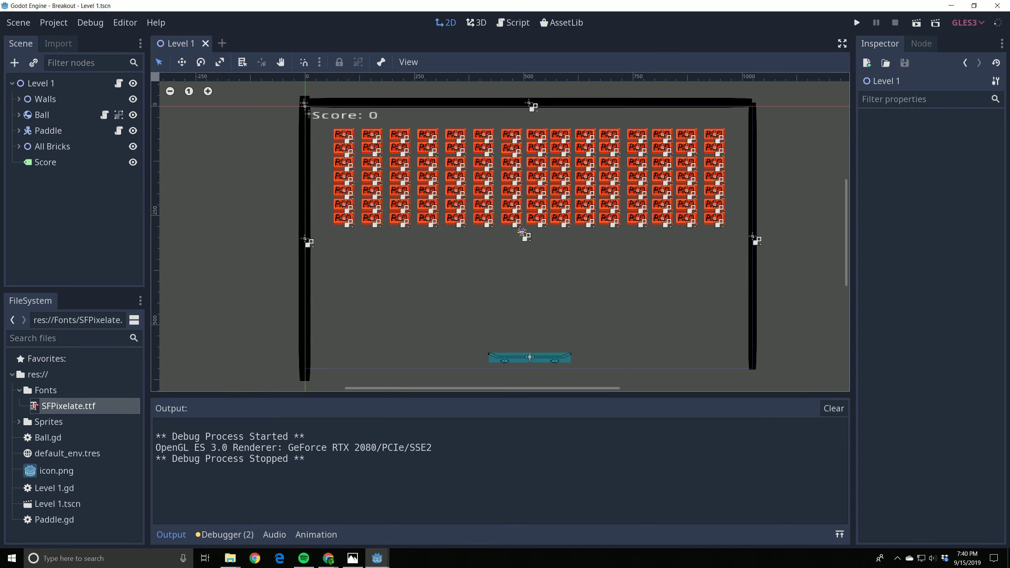
pyautogui.hotkey('alt', 'Tab')
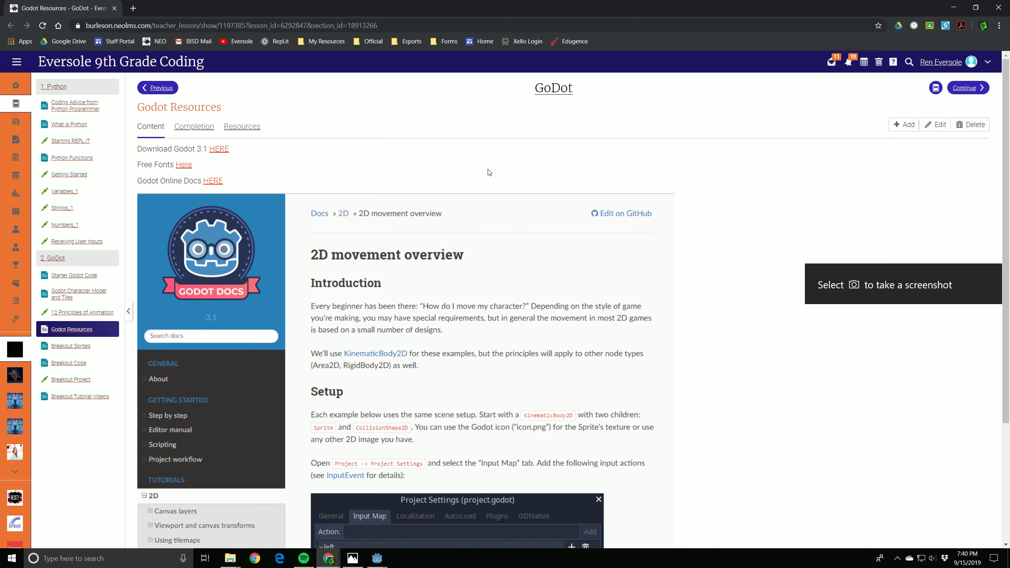
pyautogui.rightClick(181, 167)
pyautogui.click(191, 169)
pyautogui.click(181, 4)
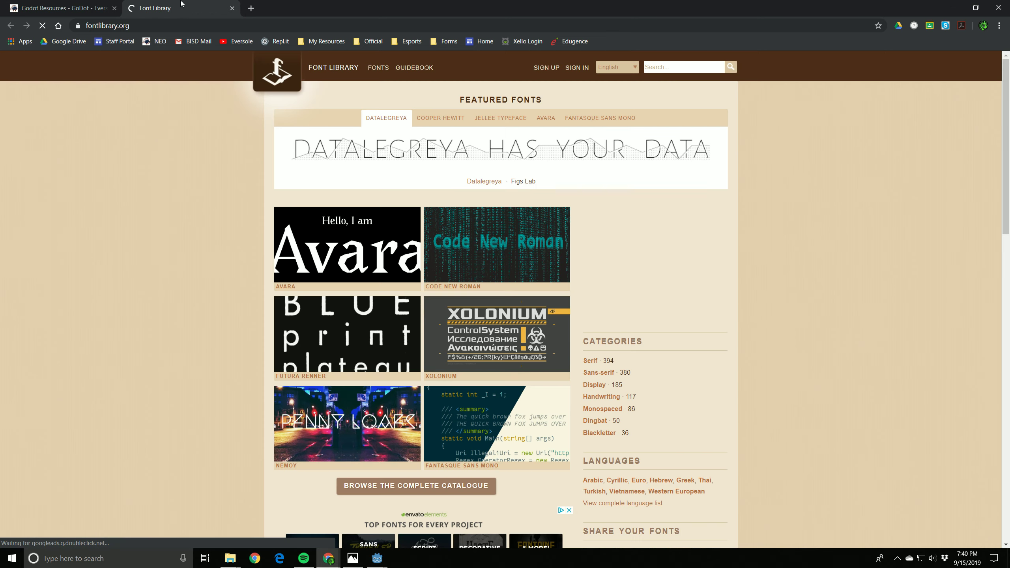
# Browse Font Library, view the Droid Arabic Kufi and Space Meatball font pages, and close the site.
pyautogui.scroll(-10, 723, 386)
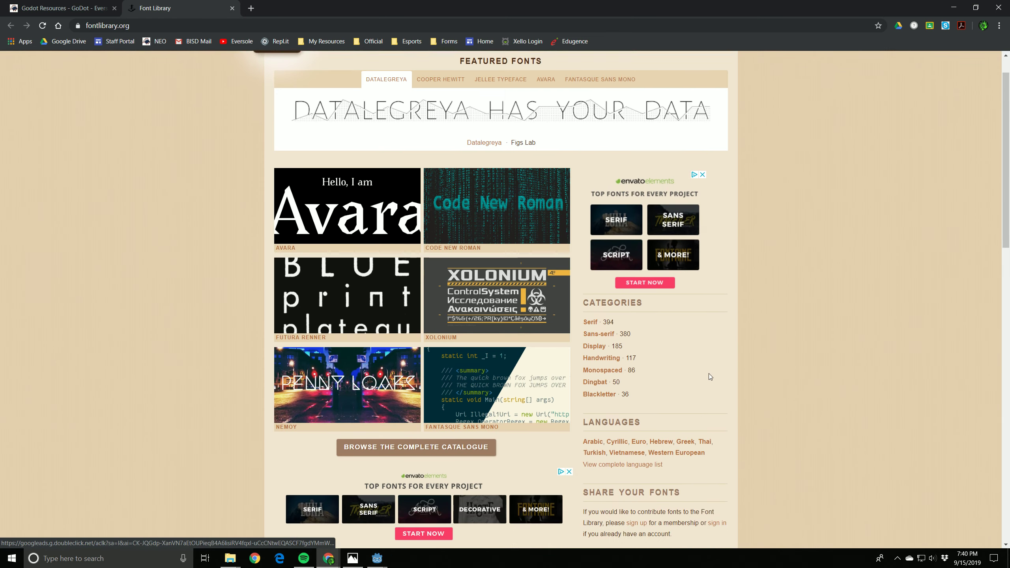
pyautogui.click(381, 329)
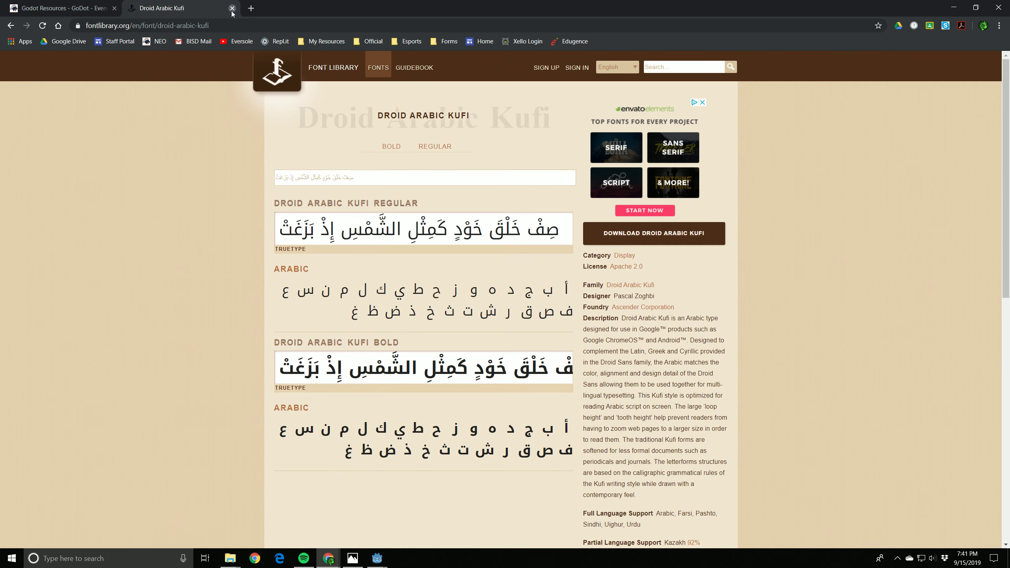
pyautogui.click(10, 26)
pyautogui.scroll(-3, 442, 369)
pyautogui.click(443, 369)
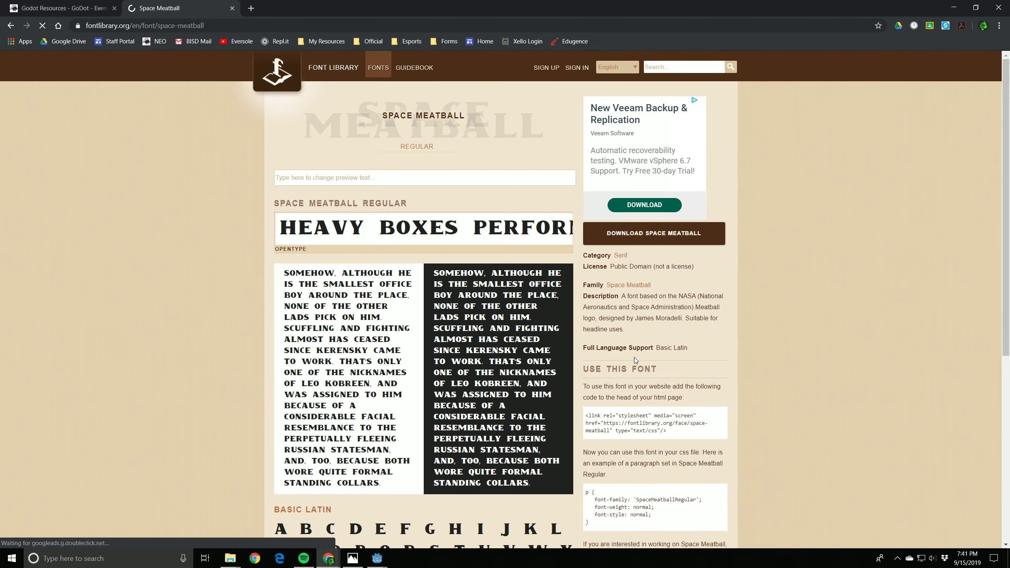
pyautogui.scroll(-2, 766, 354)
pyautogui.scroll(3, 766, 352)
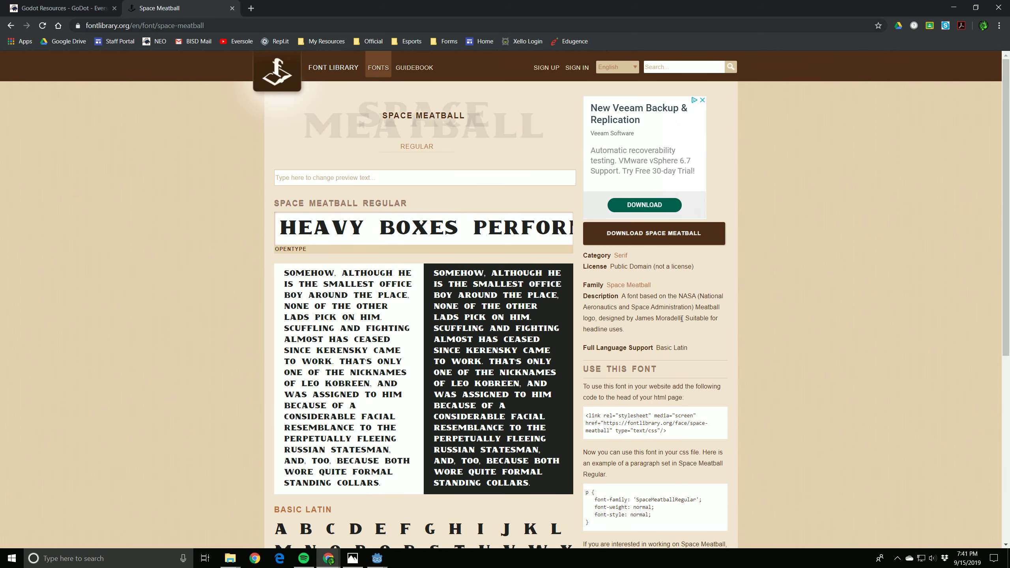
pyautogui.click(232, 8)
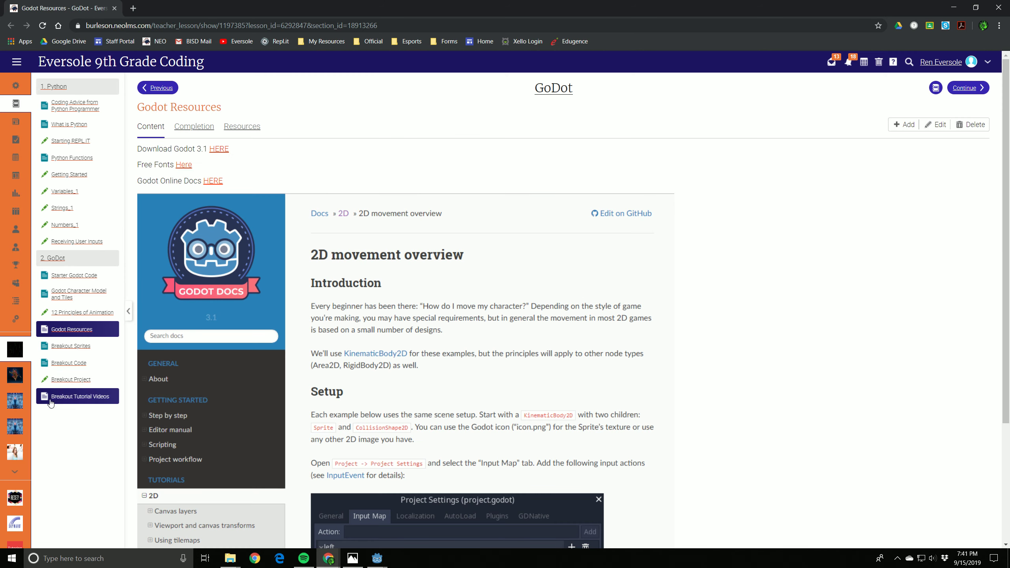
# Open the Breakout Sprites lesson and examine the Package of Fonts and Free Fonts Website links.
pyautogui.click(70, 363)
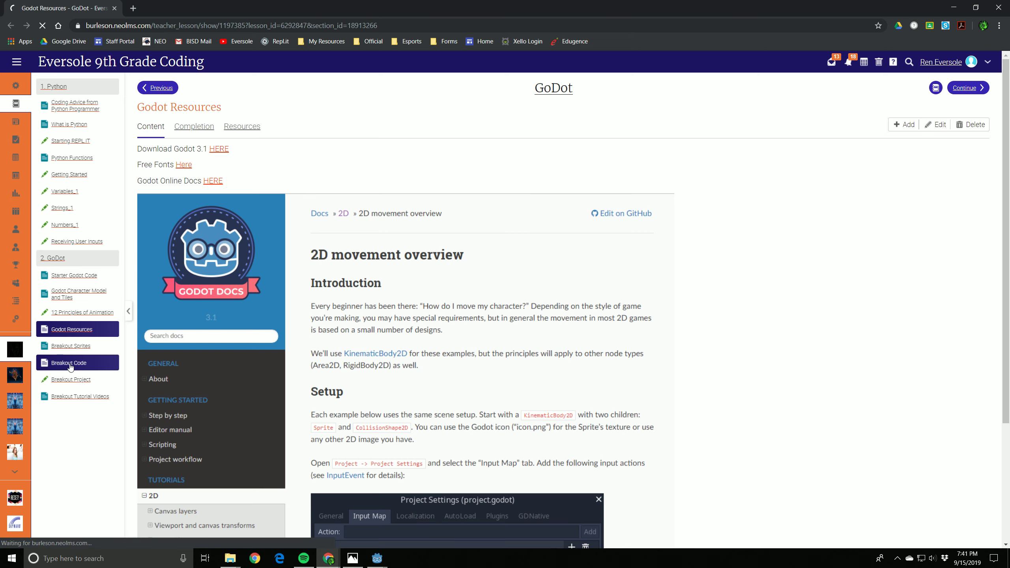
pyautogui.click(75, 344)
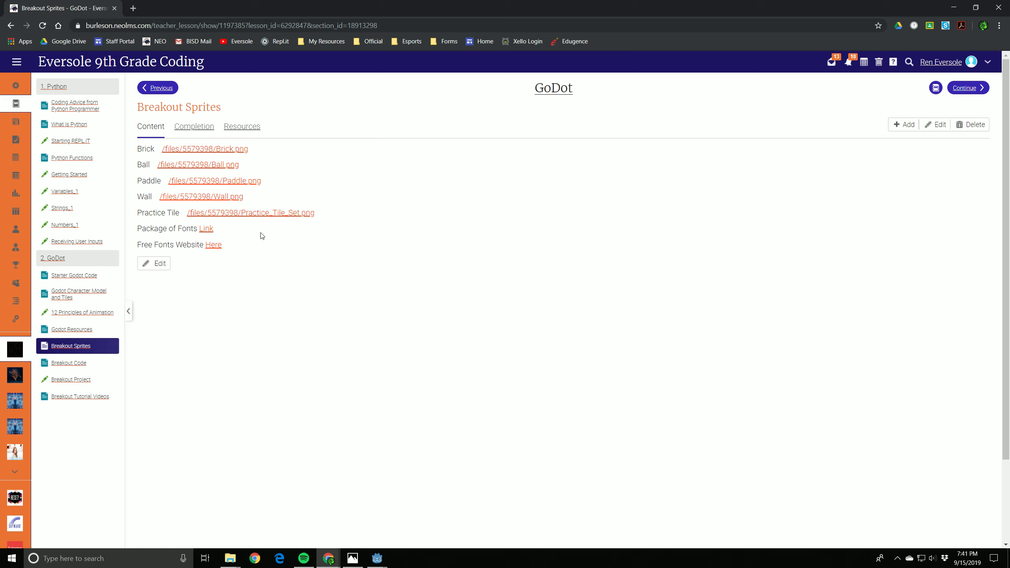
pyautogui.moveTo(288, 238); pyautogui.dragTo(136, 224)
pyautogui.click(357, 293)
# Look over the Breakout Code lesson and switch back to Godot.
pyautogui.click(78, 363)
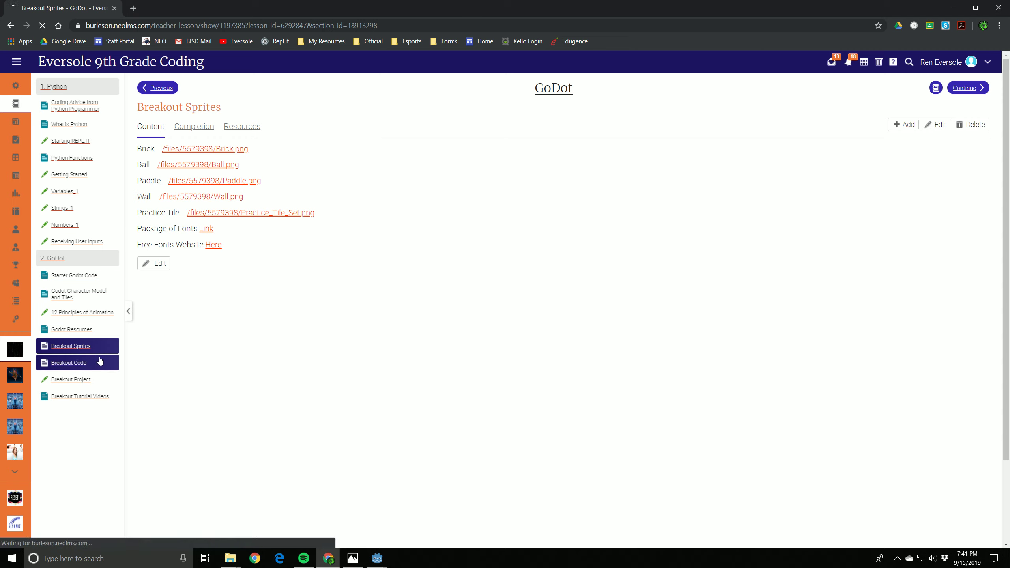
pyautogui.moveTo(214, 214); pyautogui.dragTo(138, 214)
pyautogui.click(233, 221)
pyautogui.moveTo(349, 11); pyautogui.dragTo(0, 80)
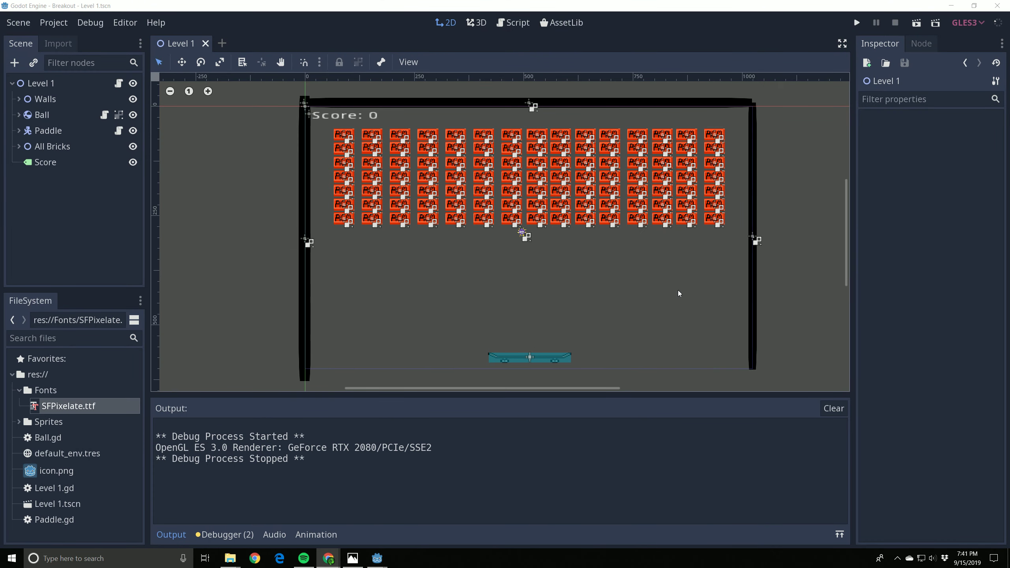
# Add a Label node under Level 1 and rename it Time.
pyautogui.click(48, 163)
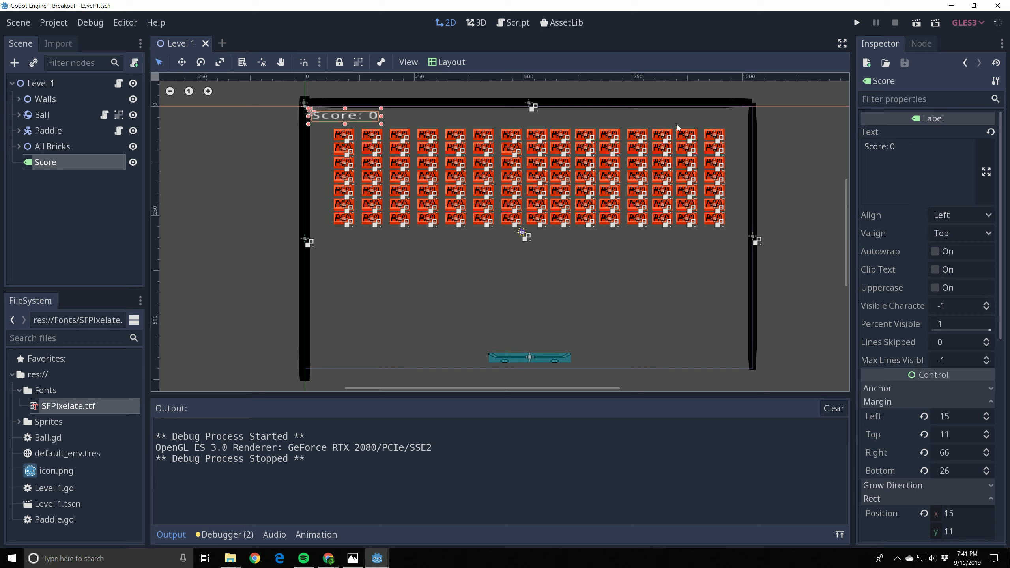
pyautogui.click(18, 391)
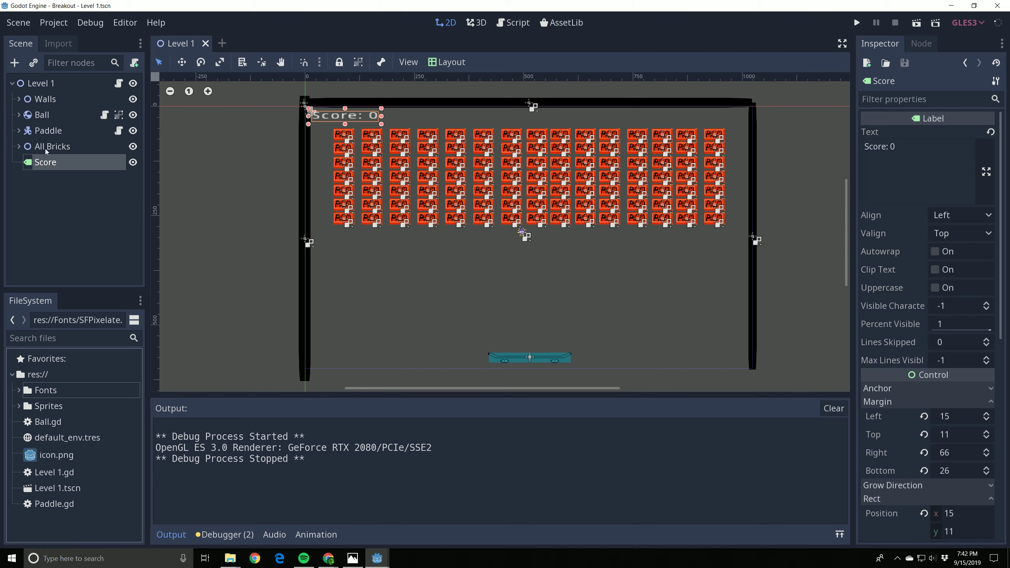
pyautogui.click(81, 86)
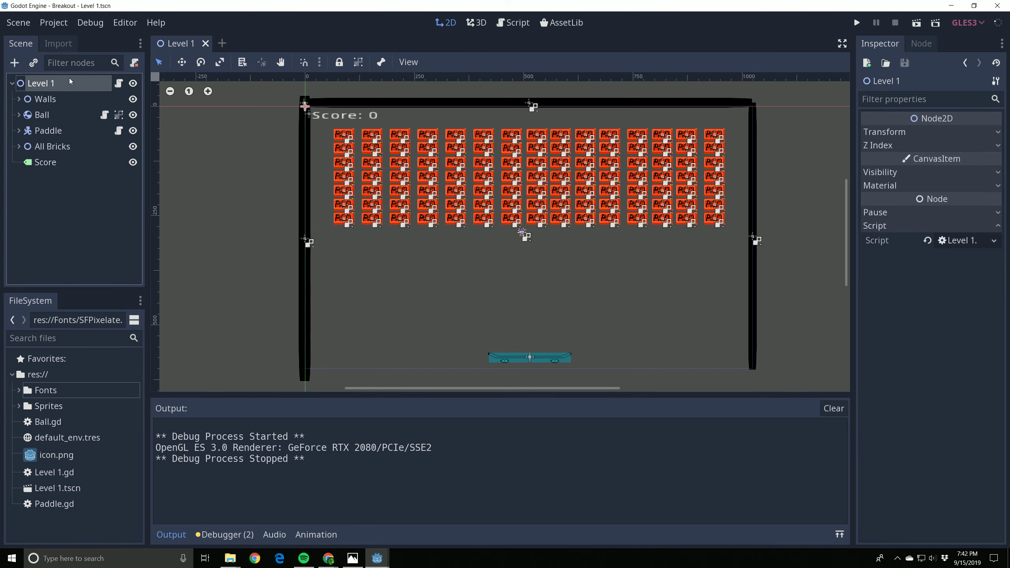
pyautogui.click(14, 66)
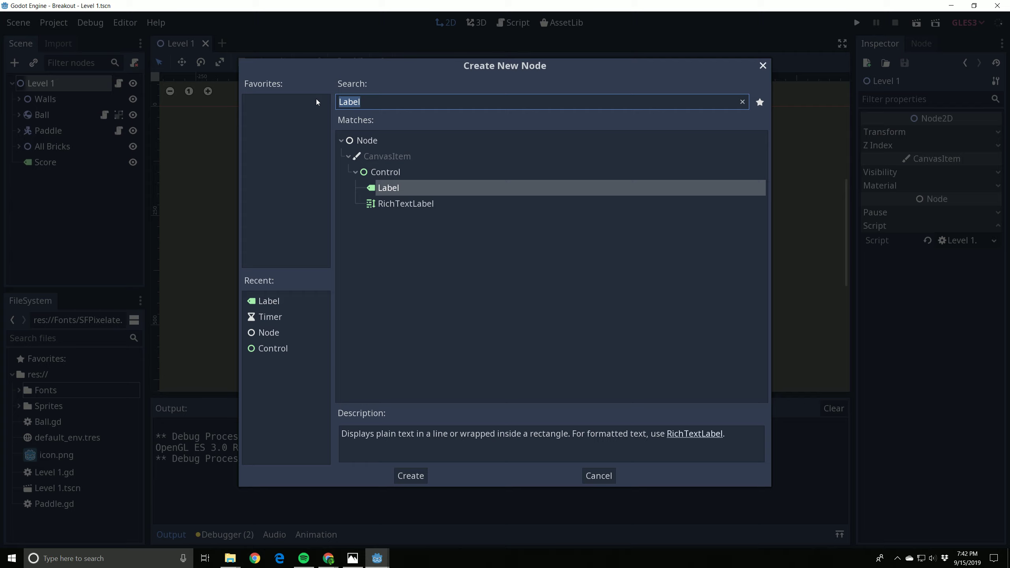
pyautogui.write('label')
pyautogui.click(410, 475)
pyautogui.doubleClick(56, 178)
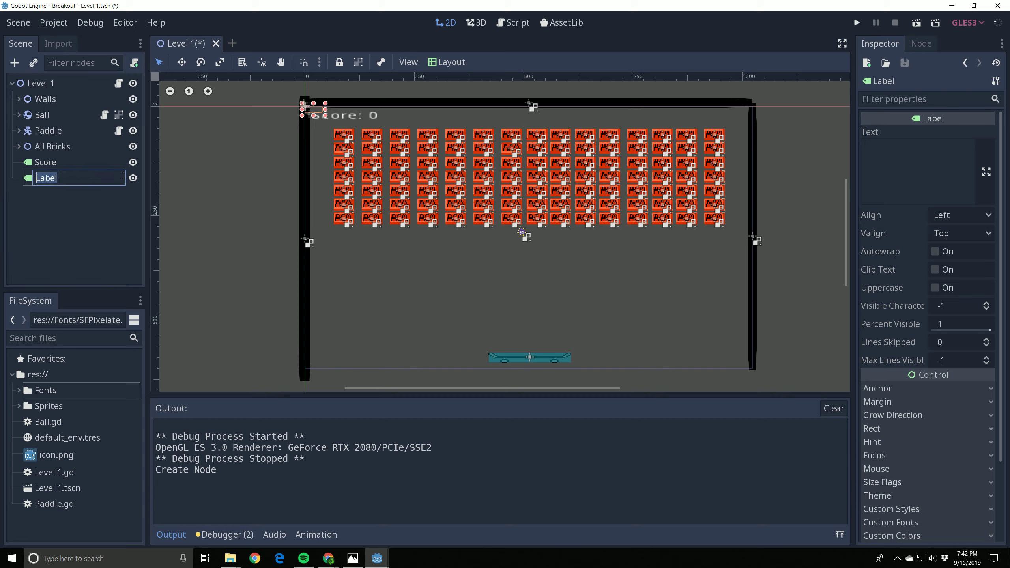
pyautogui.write('Time')
pyautogui.click(83, 277)
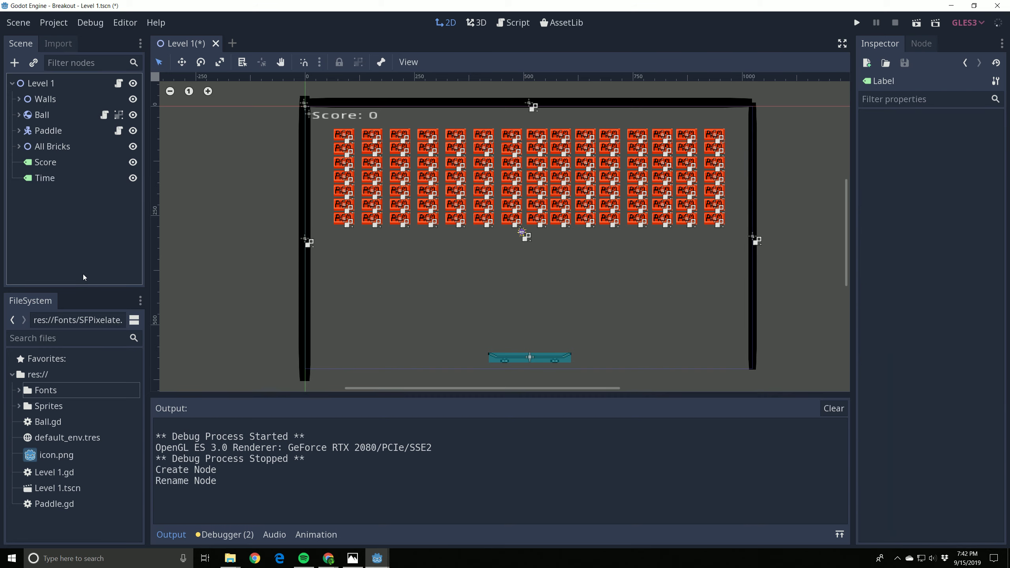
# Set the Time label's text to "Time : 000".
pyautogui.click(42, 180)
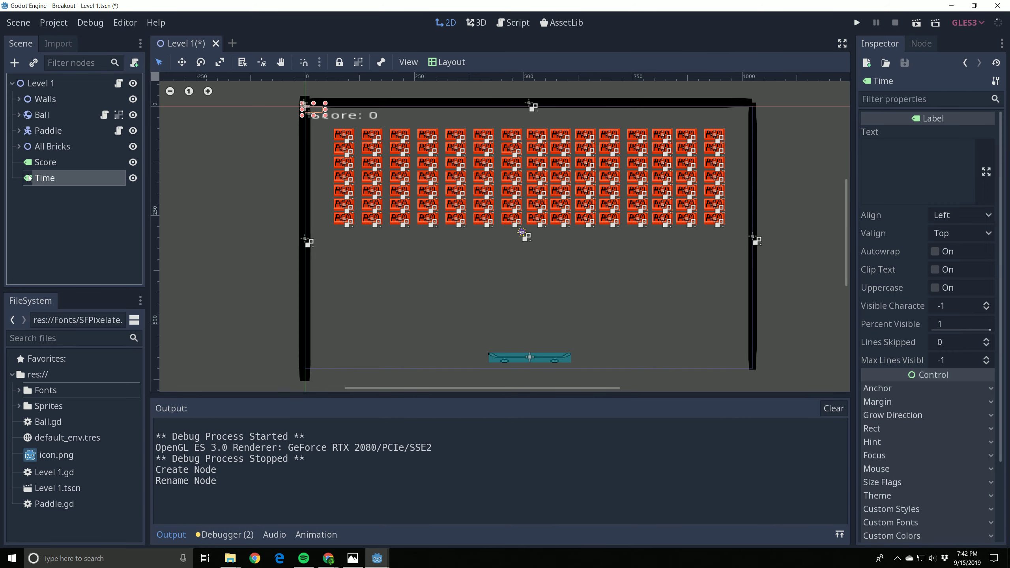
pyautogui.click(957, 142)
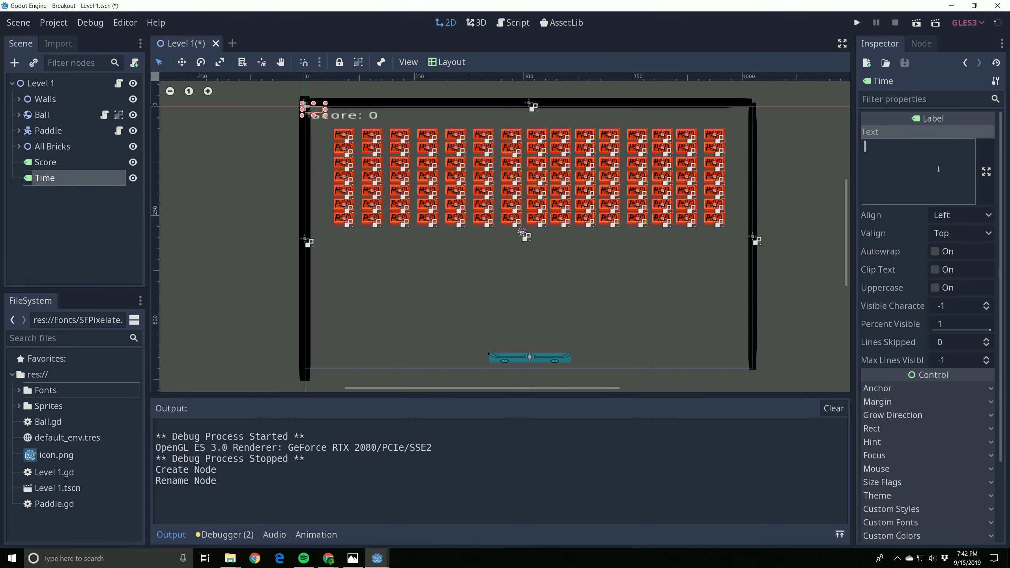
pyautogui.write('Time')
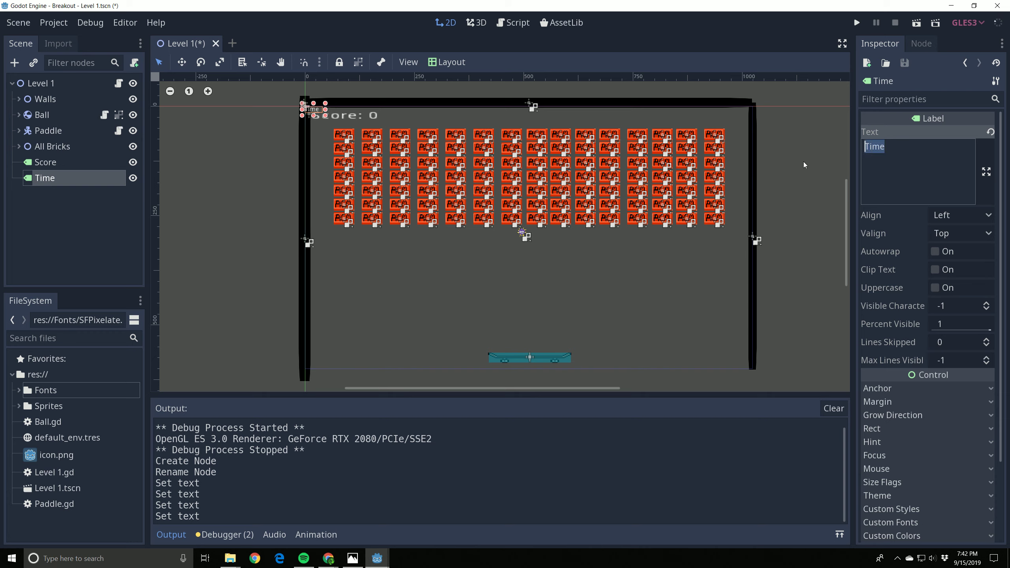
pyautogui.click(826, 207)
pyautogui.click(38, 180)
pyautogui.write('Time ')
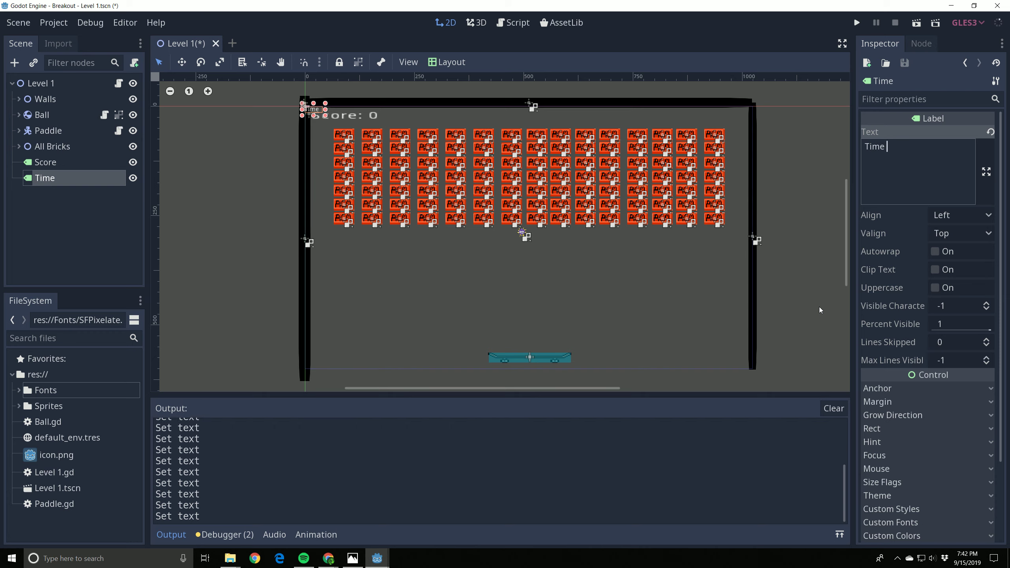
pyautogui.write(': 000')
# Move the Time label to the playfield's upper-right corner and scale it up to fit beside the right wall.
pyautogui.click(182, 61)
pyautogui.moveTo(320, 109); pyautogui.dragTo(704, 112)
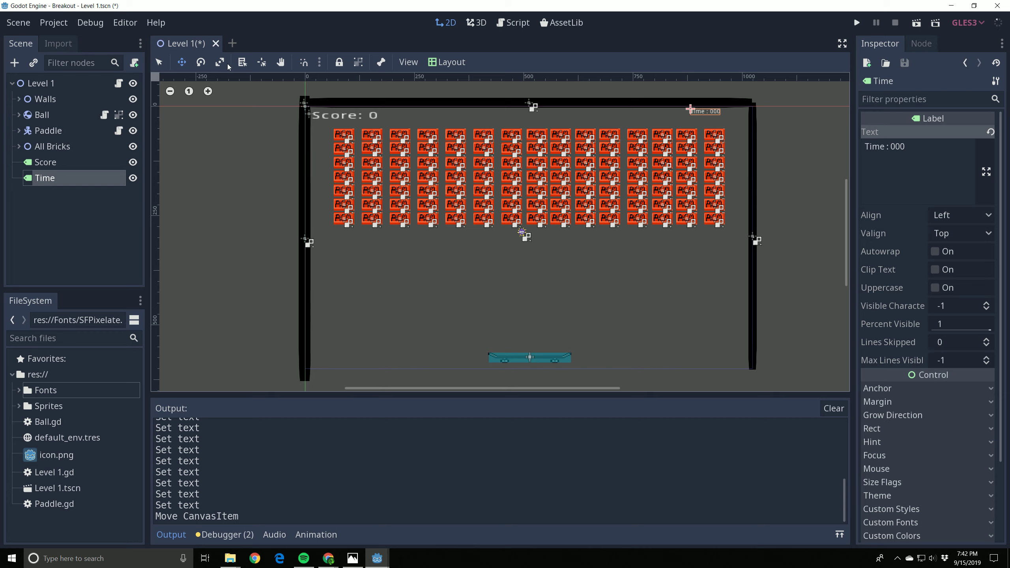
pyautogui.click(221, 62)
pyautogui.moveTo(691, 92); pyautogui.dragTo(689, 75)
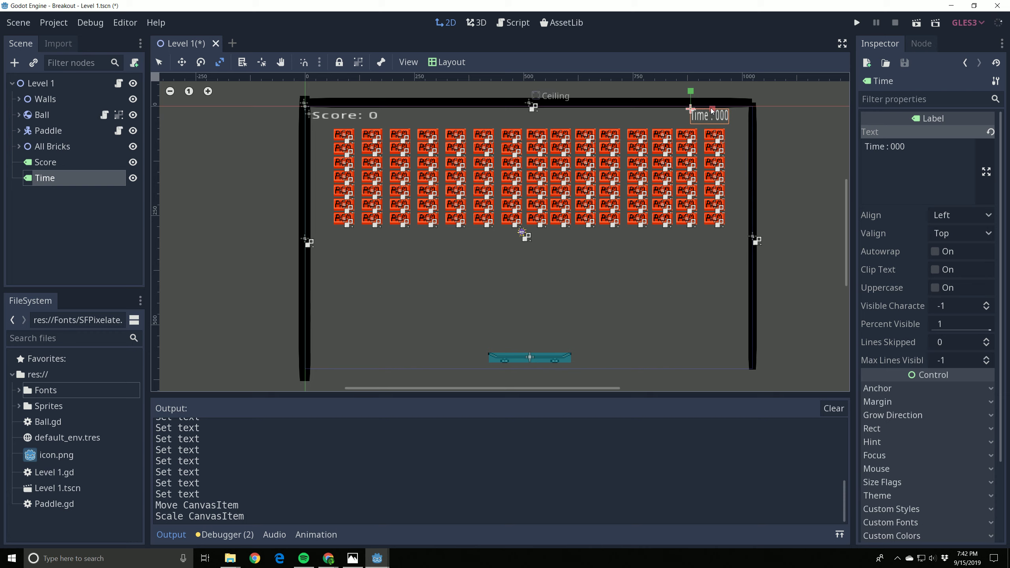
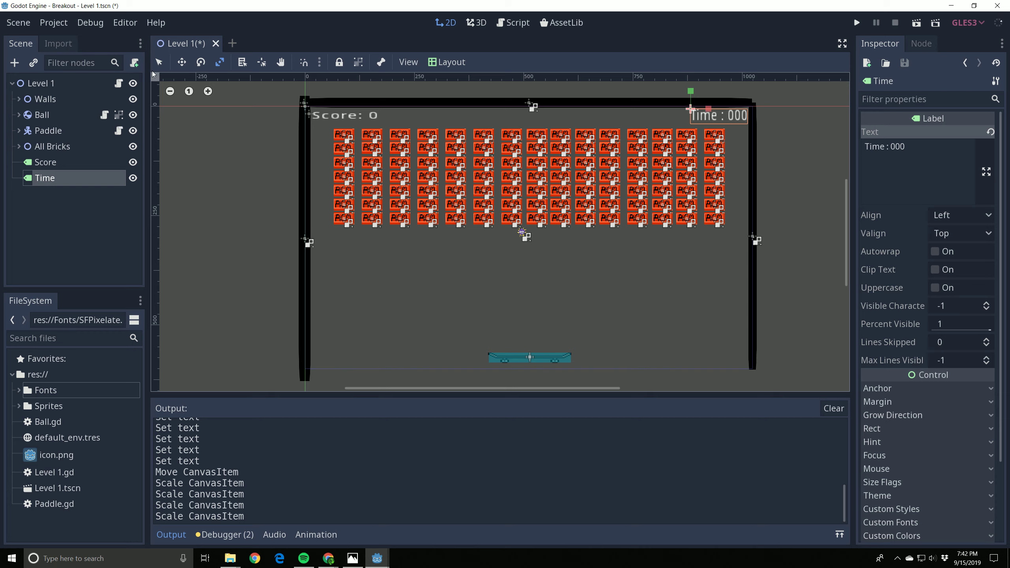
# Return to the Select tool, save the Level 1 scene and deselect the Time label.
pyautogui.click(159, 62)
pyautogui.hotkey('ctrl', 's')
pyautogui.click(808, 197)
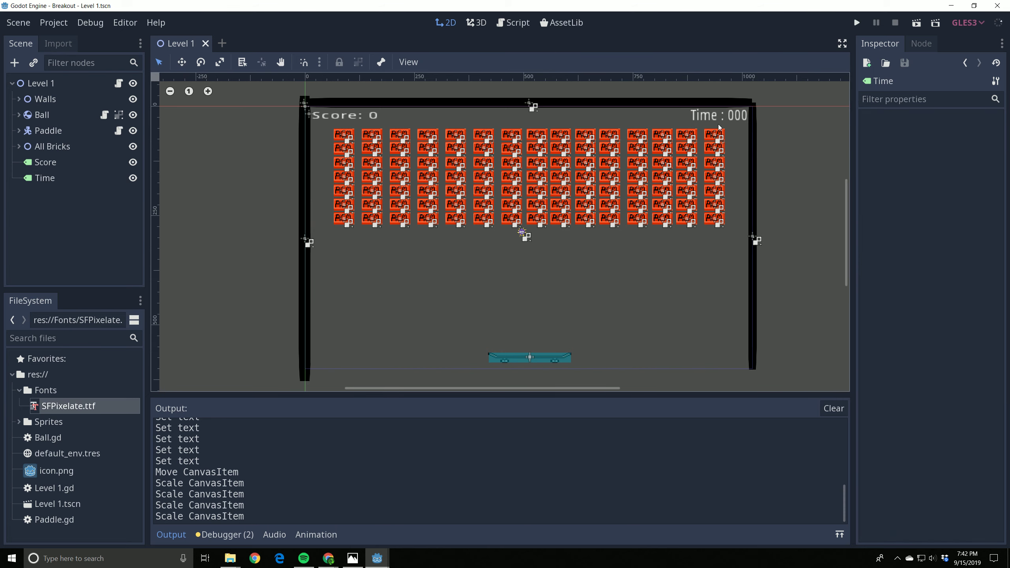
# Select the Time label and locate SFPixelate.ttf in the project's Fonts folder.
pyautogui.click(703, 117)
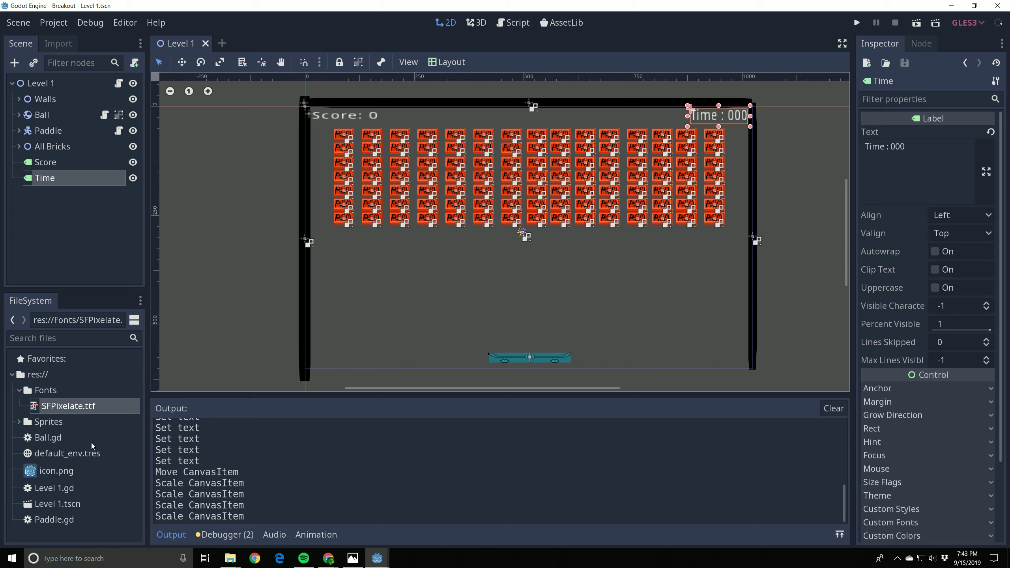
pyautogui.click(43, 393)
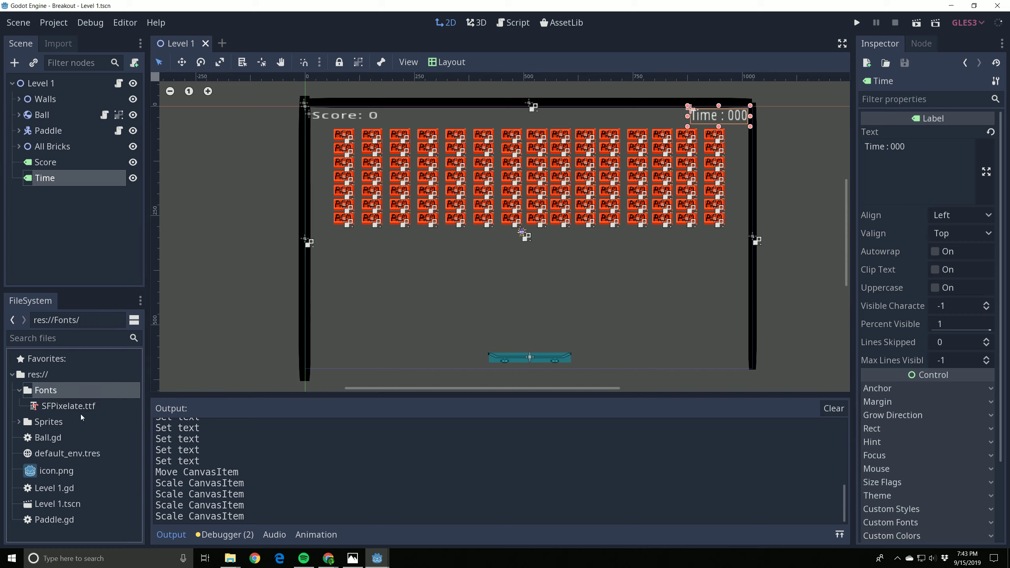
pyautogui.click(51, 407)
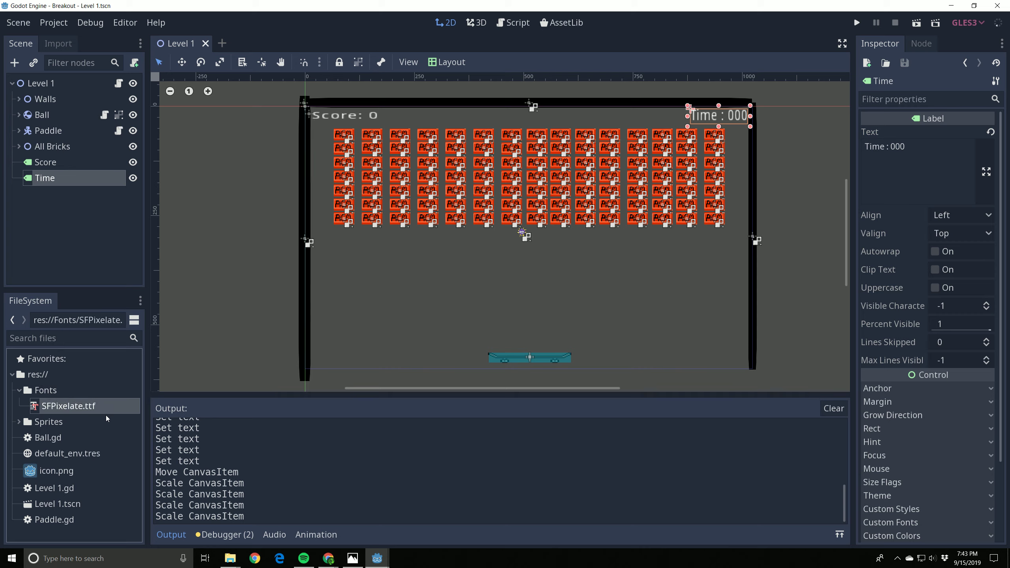
pyautogui.click(44, 390)
pyautogui.click(64, 405)
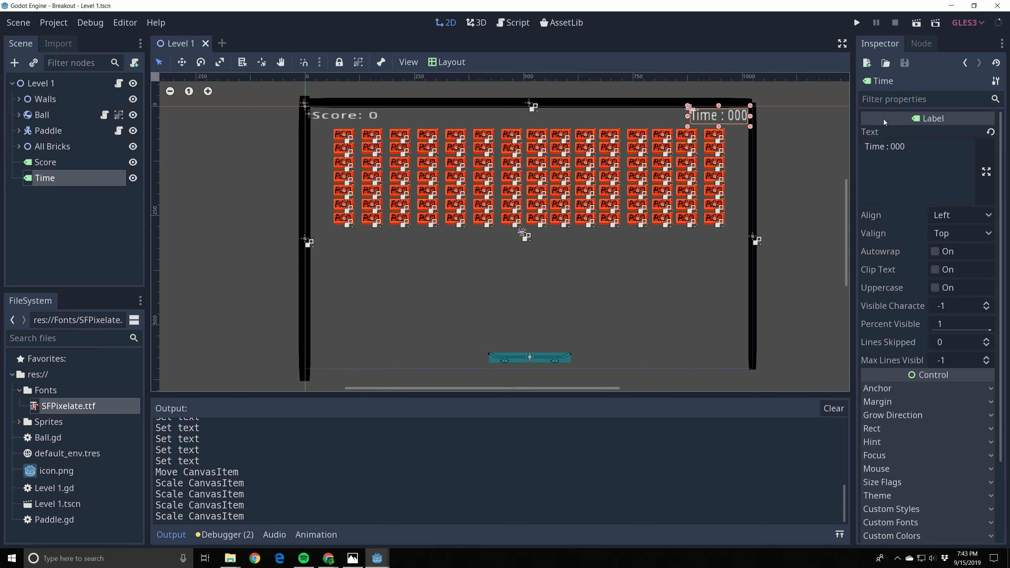
# Enable the custom font override on the Time label and assign it a new DynamicFont.
pyautogui.click(49, 180)
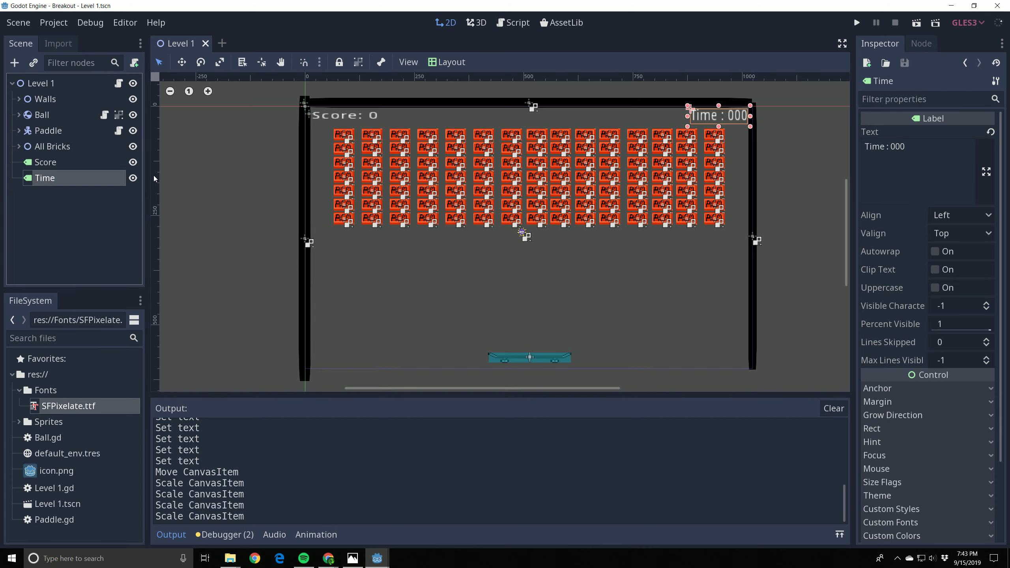
pyautogui.scroll(-3, 904, 325)
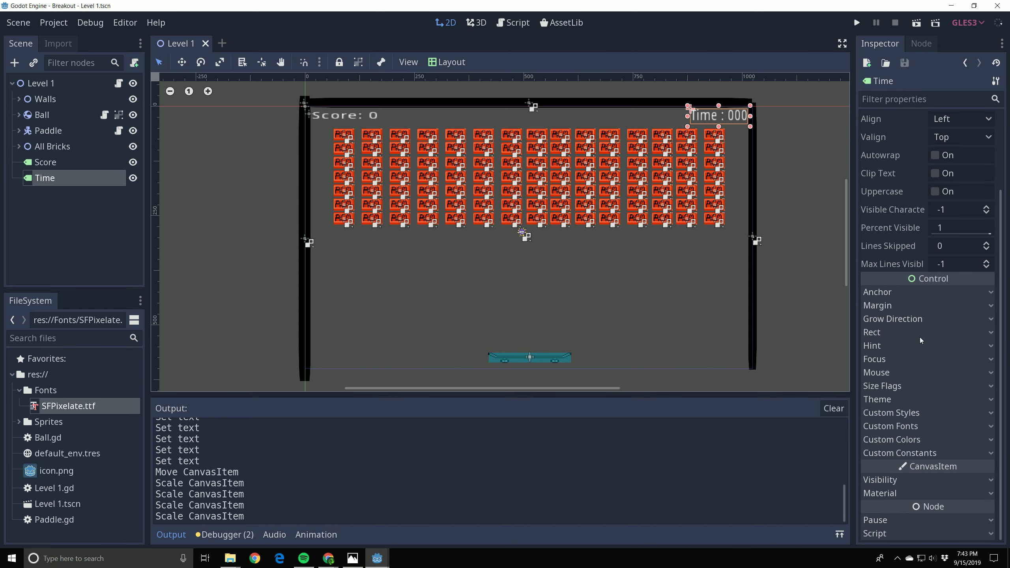
pyautogui.click(892, 427)
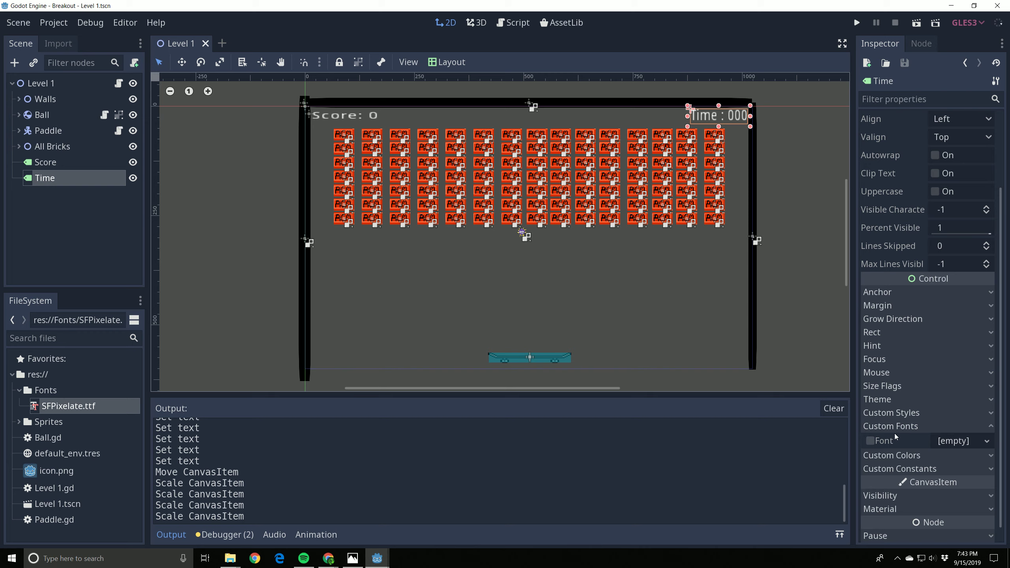
pyautogui.click(870, 441)
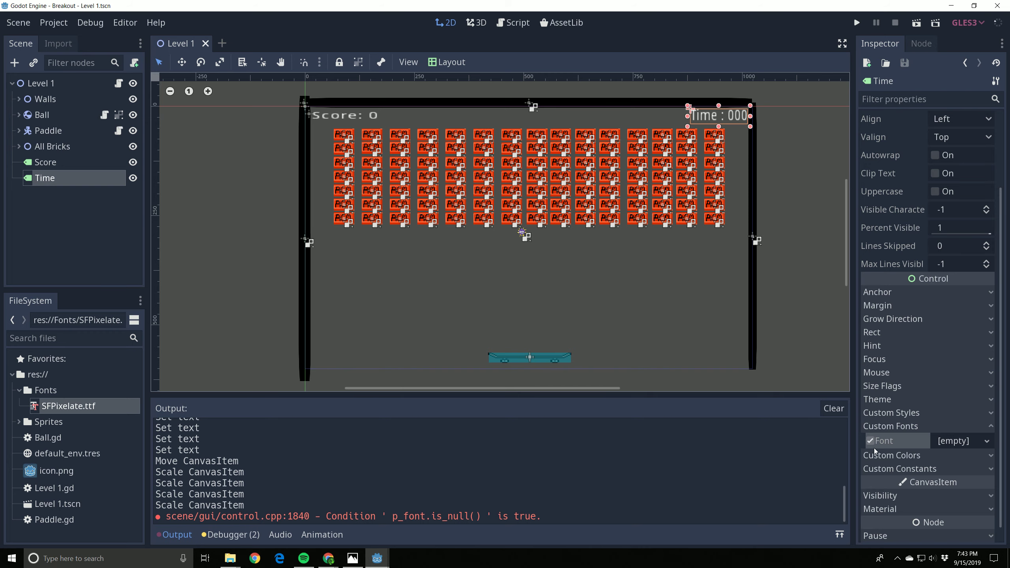
pyautogui.click(988, 442)
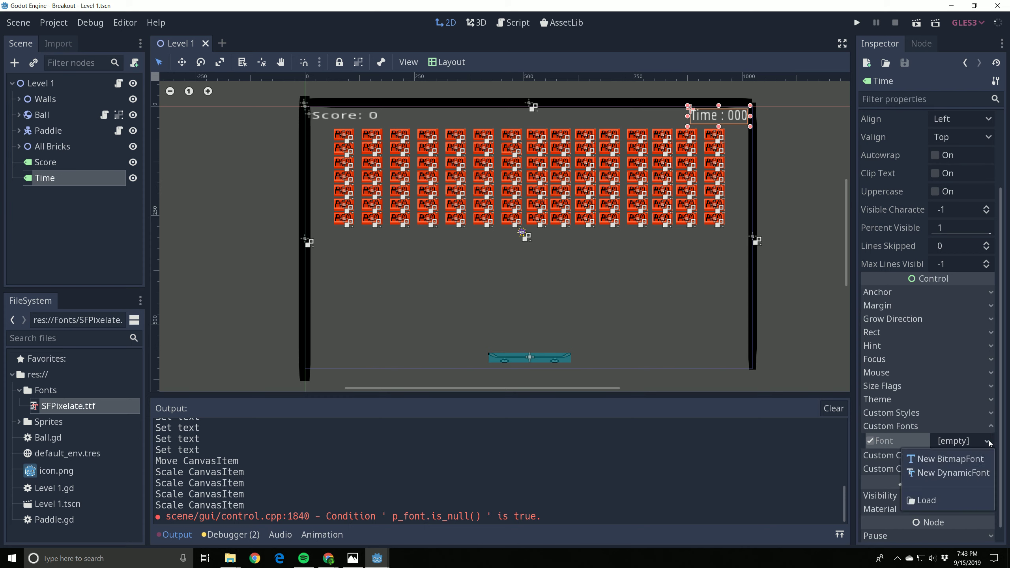
pyautogui.click(941, 473)
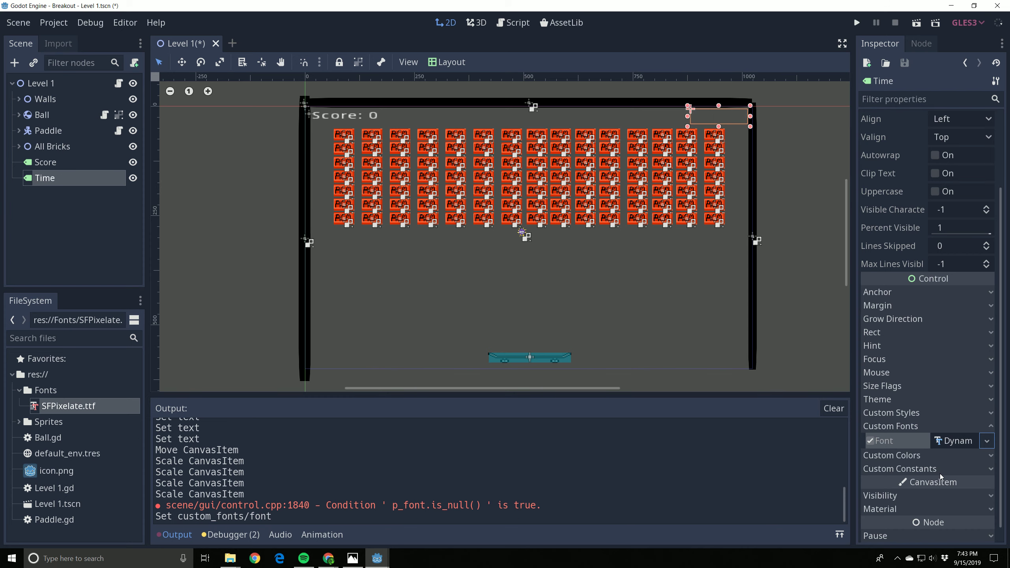
# Assign SFPixelate.ttf as the dynamic font's data and shift the Time label left so it fits inside the right wall.
pyautogui.click(961, 442)
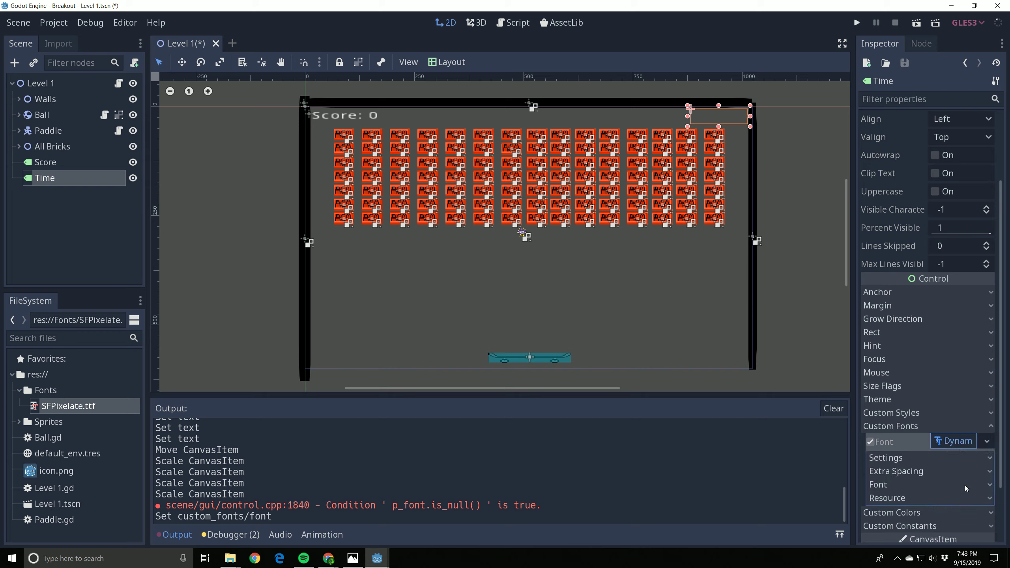
pyautogui.click(878, 485)
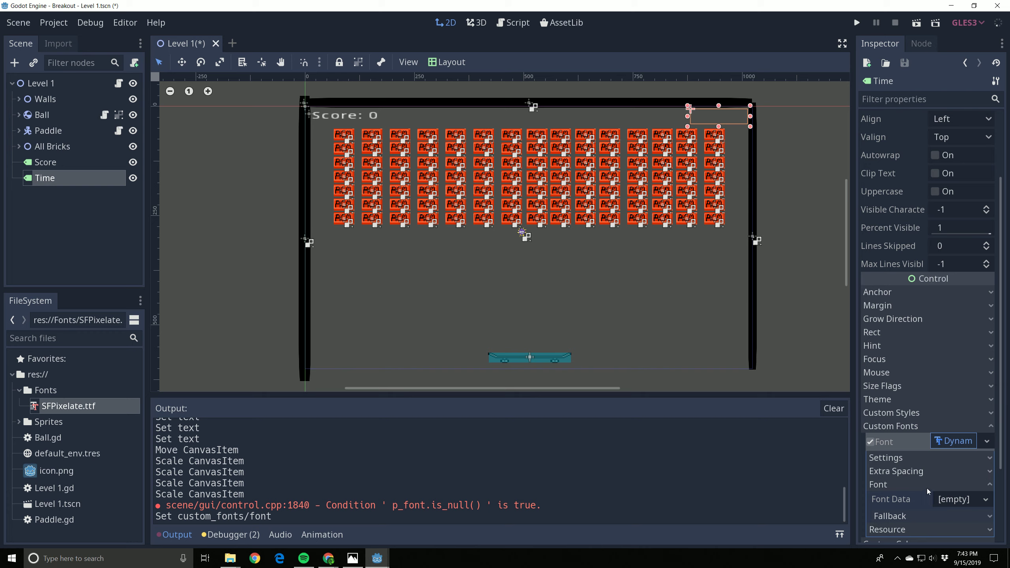
pyautogui.moveTo(64, 407); pyautogui.dragTo(947, 500)
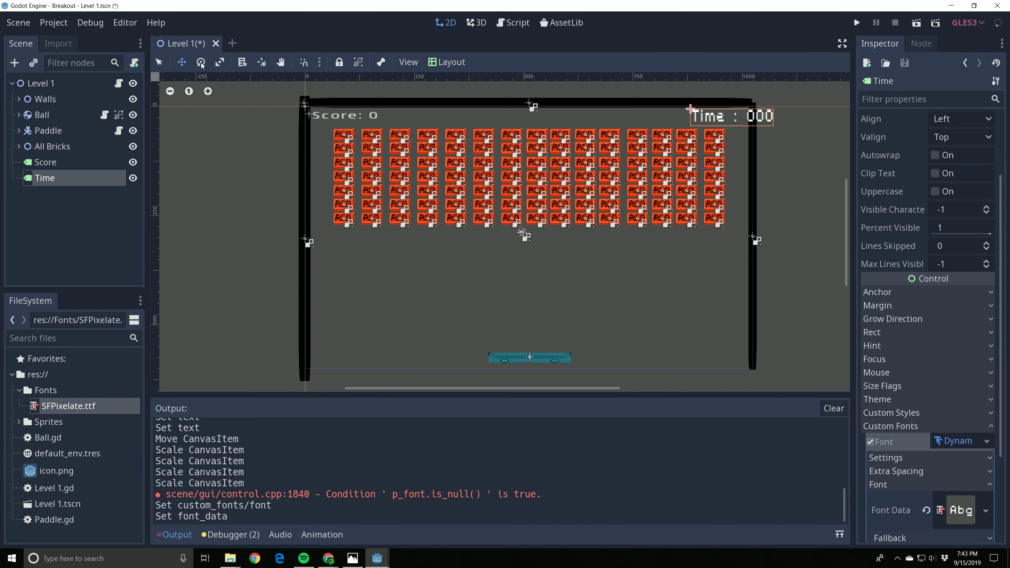
pyautogui.moveTo(743, 125); pyautogui.dragTo(717, 124)
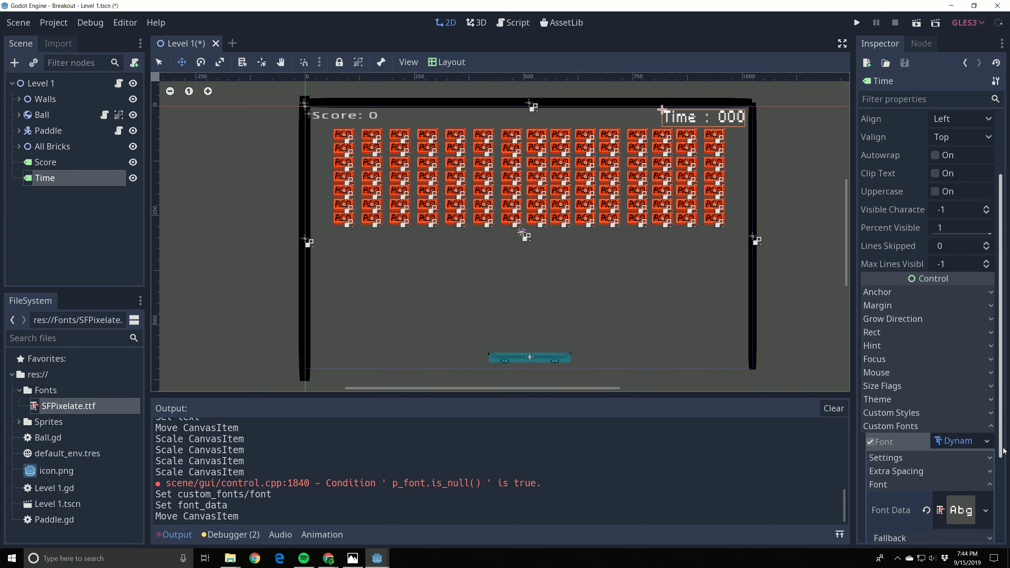
# Look through the dynamic font's resource and extra spacing options and expand its settings.
pyautogui.scroll(-1, 1000, 444)
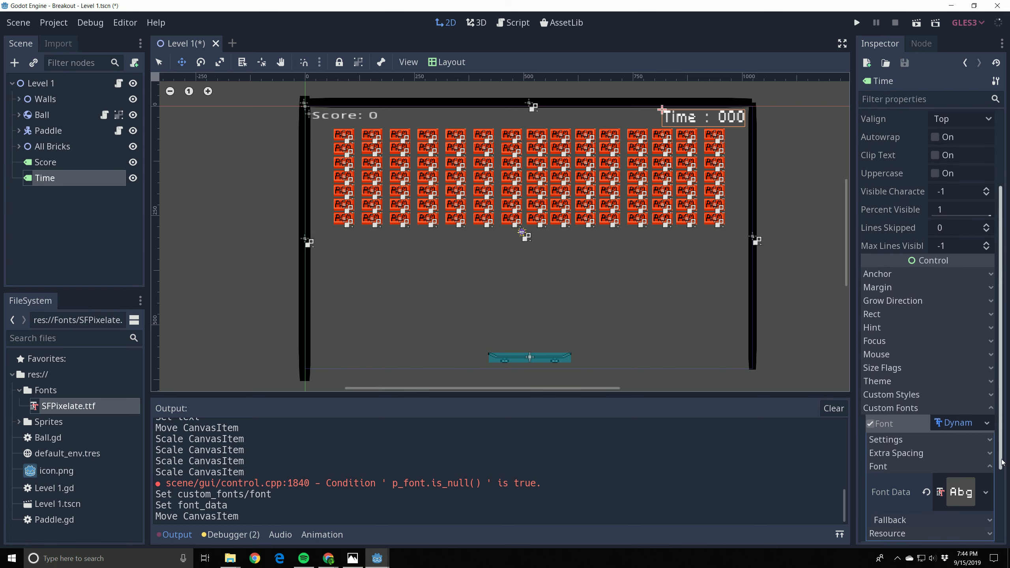
pyautogui.click(898, 533)
pyautogui.scroll(-3, 918, 457)
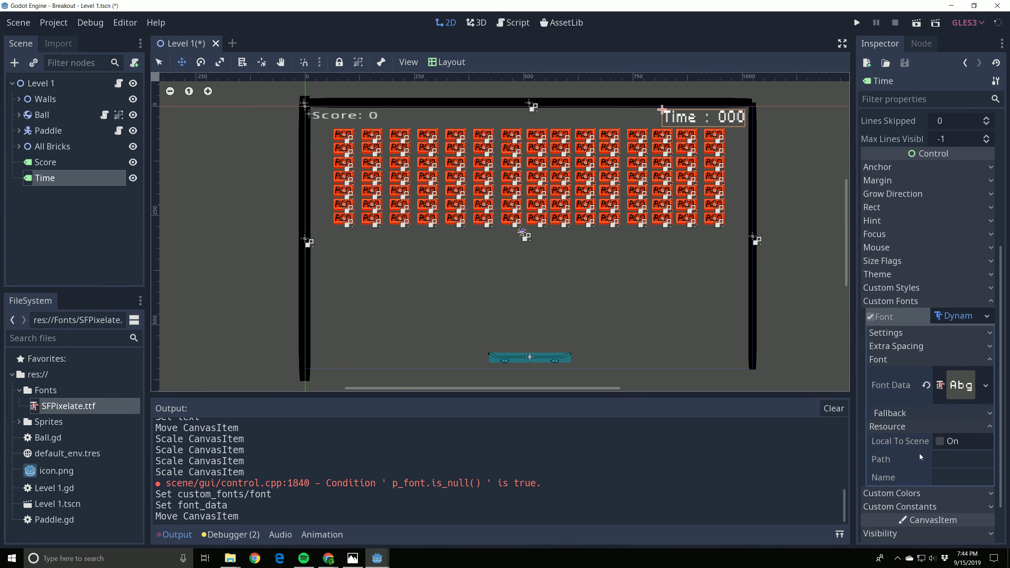
pyautogui.click(897, 427)
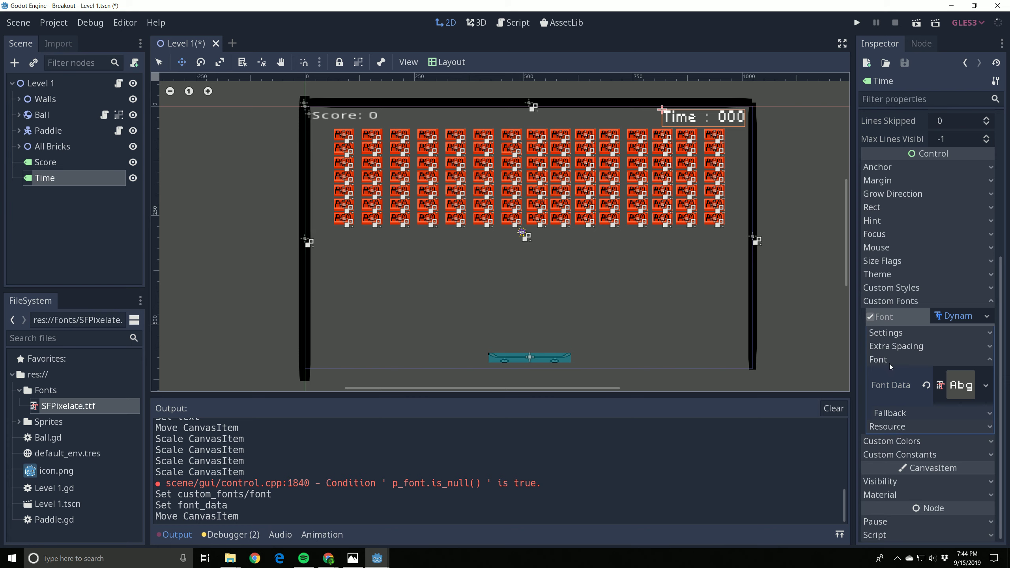
pyautogui.click(892, 347)
pyautogui.click(892, 347)
pyautogui.click(889, 334)
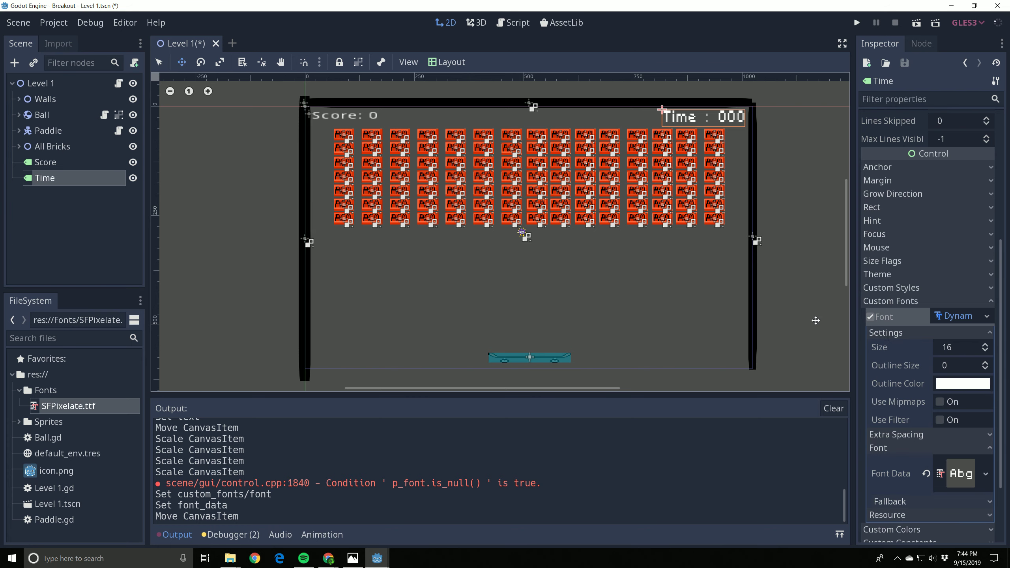
# Try black and a muted red as the dynamic font's outline color, and restore the default white.
pyautogui.scroll(1, 814, 321)
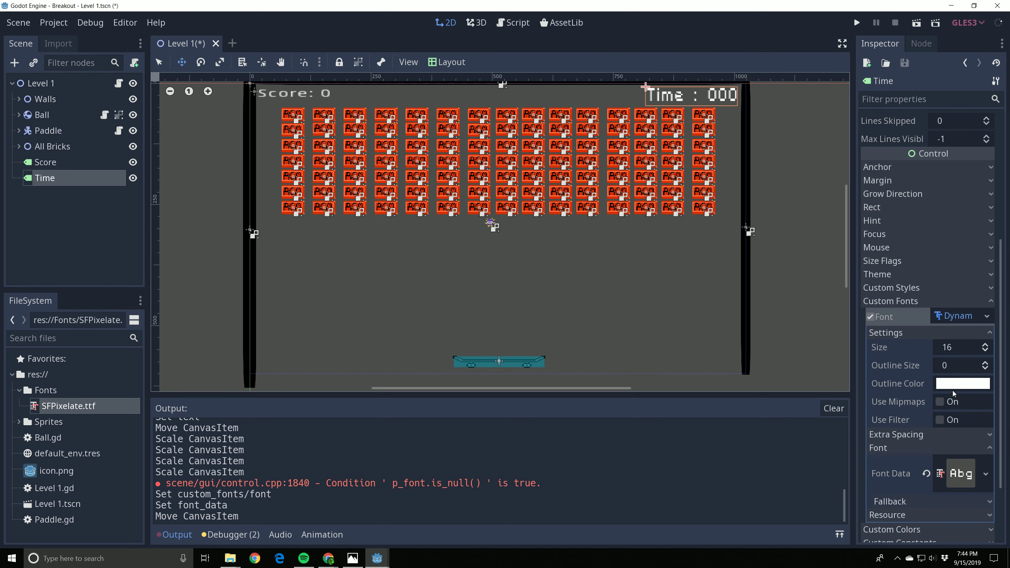
pyautogui.click(954, 384)
pyautogui.moveTo(912, 273)
pyautogui.mouseDown()
pyautogui.moveTo(918, 278)
pyautogui.moveTo(835, 226)
pyautogui.moveTo(920, 285)
pyautogui.mouseUp()
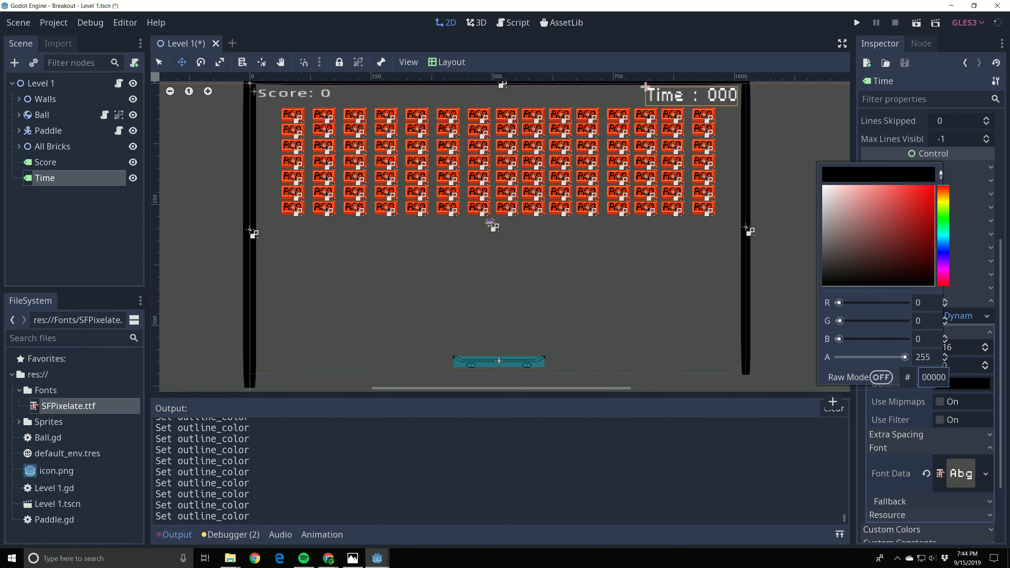
pyautogui.click(795, 343)
pyautogui.click(956, 384)
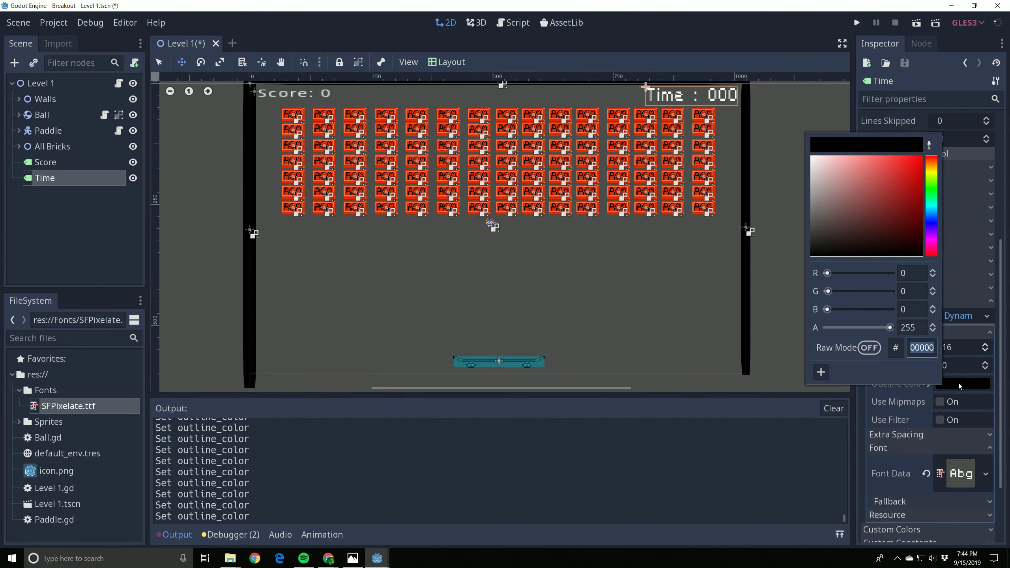
pyautogui.click(852, 211)
pyautogui.click(767, 277)
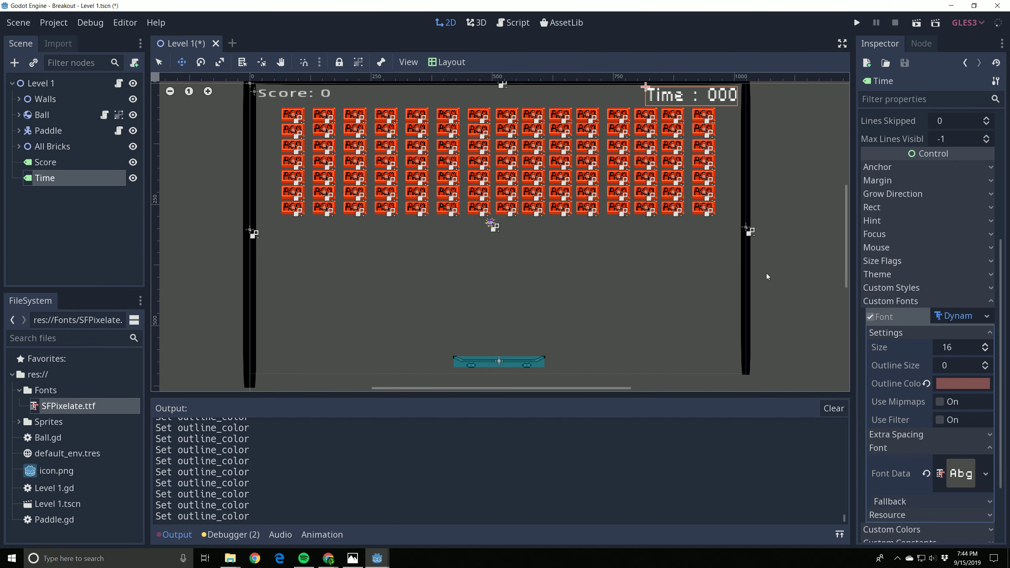
pyautogui.click(926, 383)
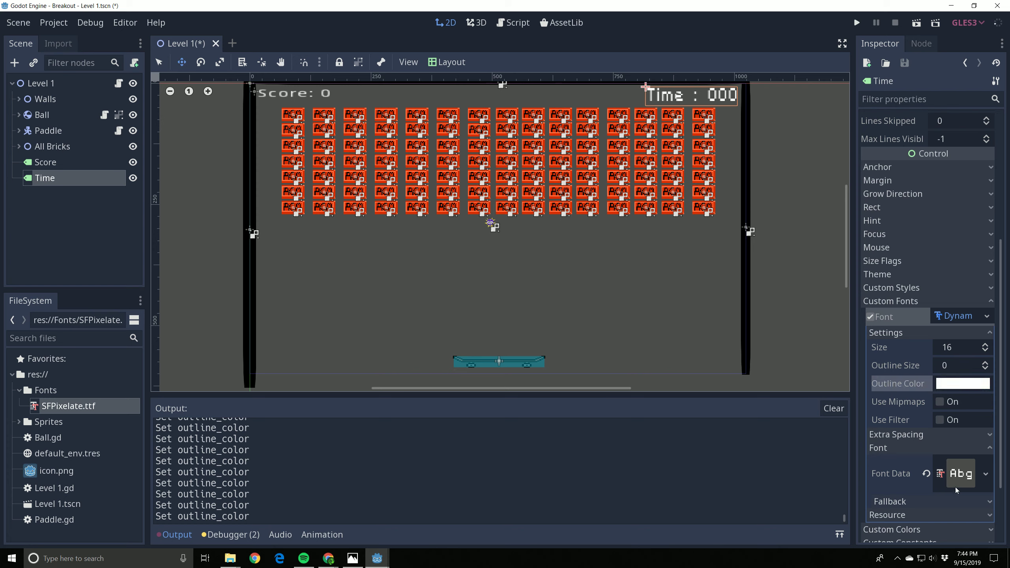
# Try the dynamic font's Use Filter and Use Mipmaps options on the Time label and switch both off again.
pyautogui.click(940, 421)
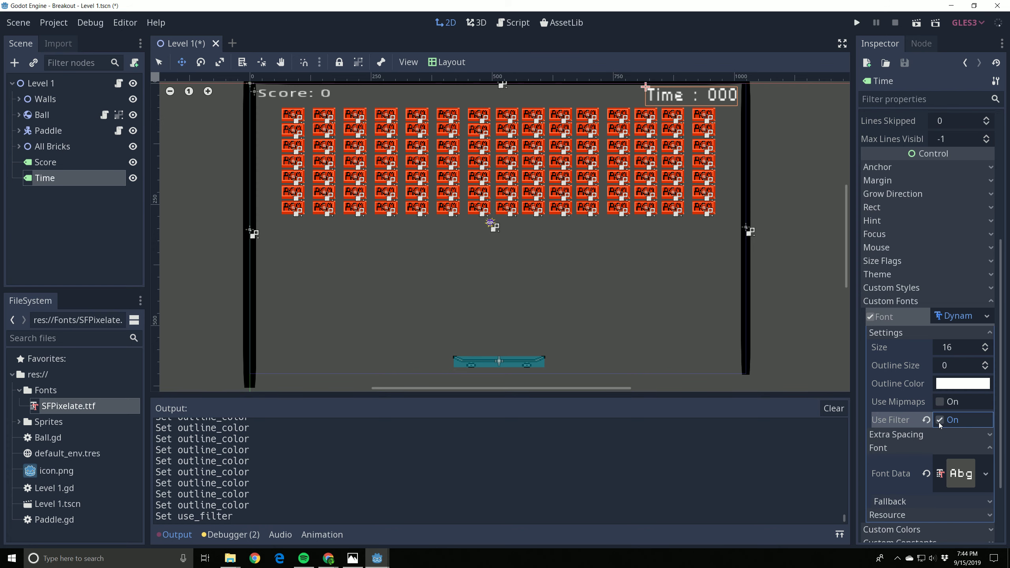
pyautogui.click(939, 422)
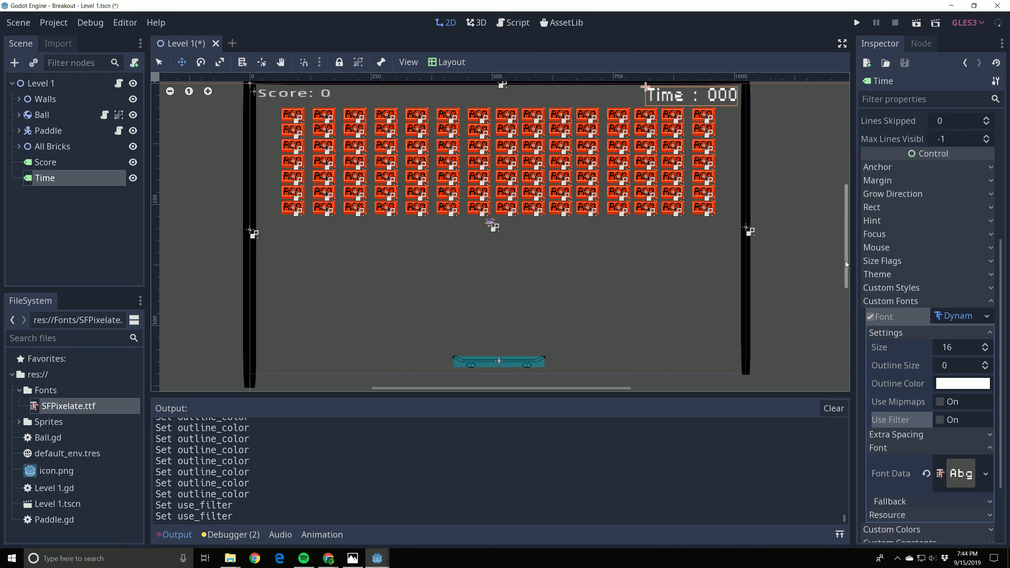
pyautogui.moveTo(811, 170); pyautogui.dragTo(811, 254, button='middle')
pyautogui.scroll(10, 721, 194)
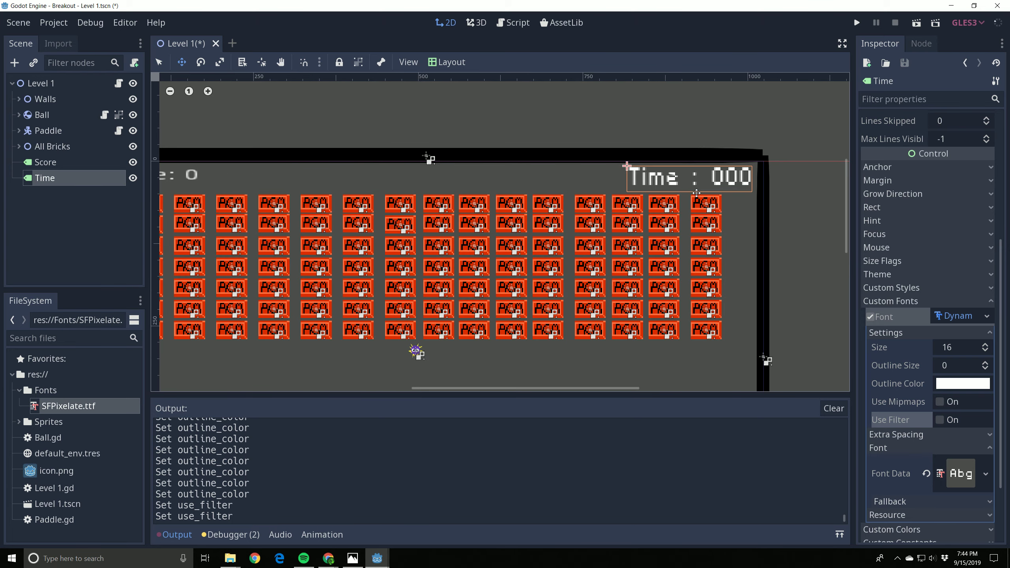
pyautogui.scroll(1, 721, 193)
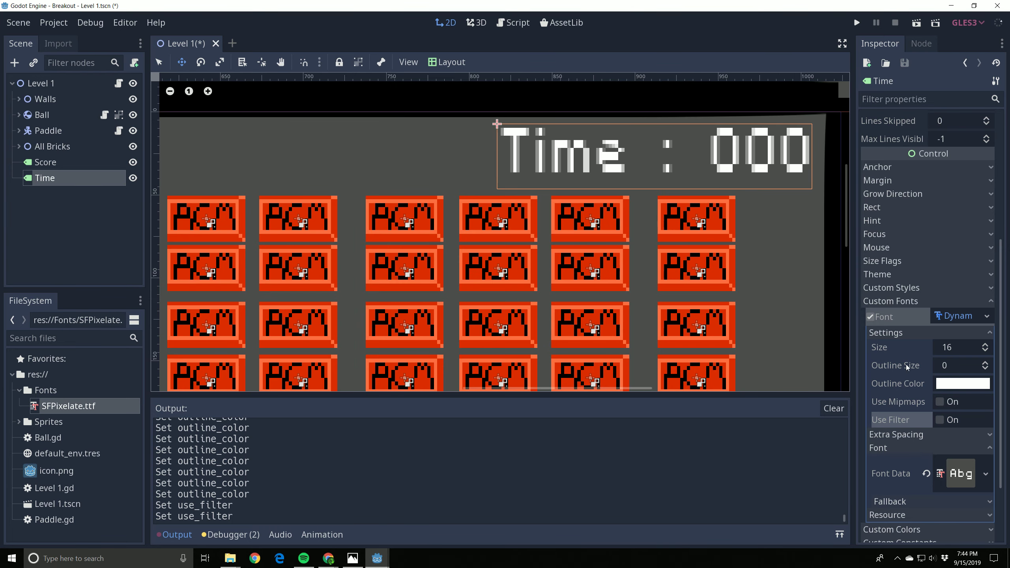
pyautogui.click(939, 420)
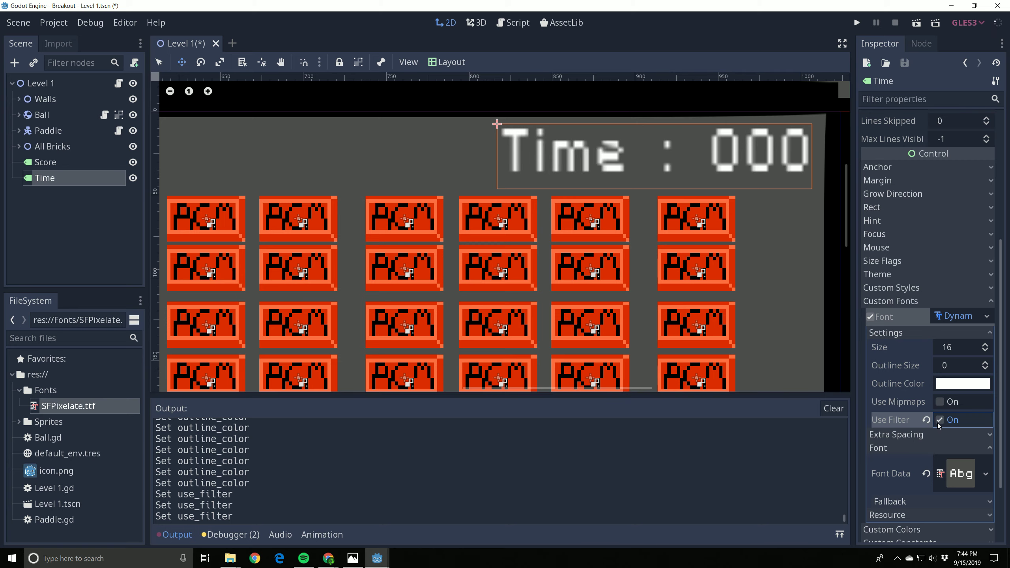
pyautogui.click(939, 420)
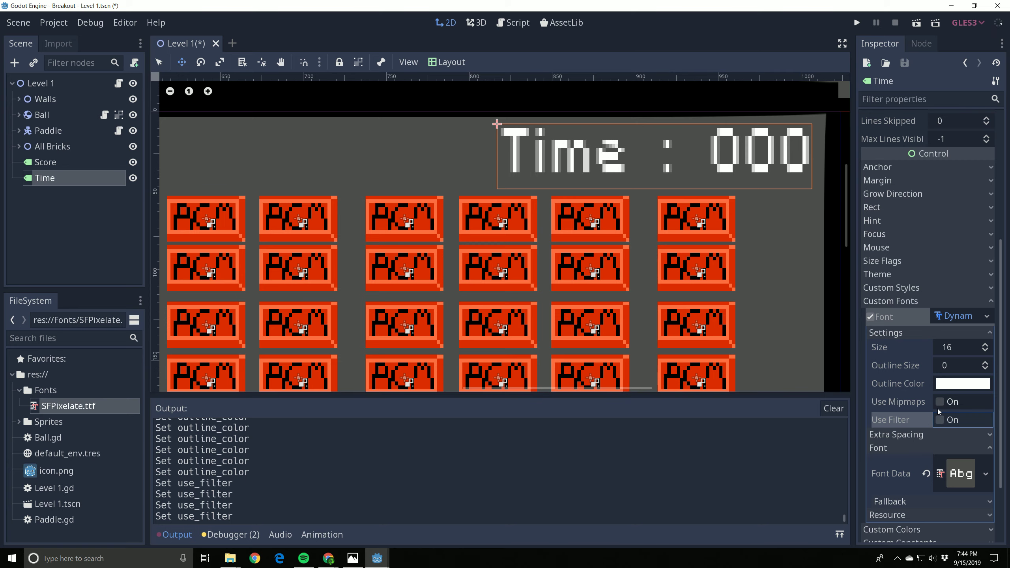
pyautogui.click(939, 410)
pyautogui.click(939, 409)
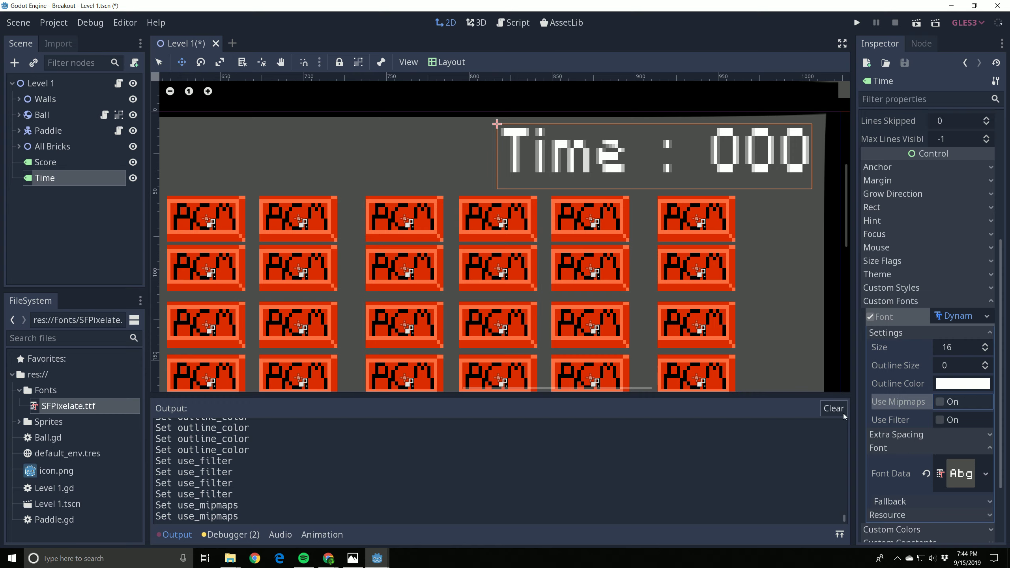
# Collapse the Fonts folder and check the Time label's look and placement opposite the Score label.
pyautogui.moveTo(699, 349); pyautogui.dragTo(590, 344, button='middle')
pyautogui.scroll(-3, 501, 336)
pyautogui.scroll(-1, 501, 337)
pyautogui.moveTo(679, 388); pyautogui.dragTo(529, 399)
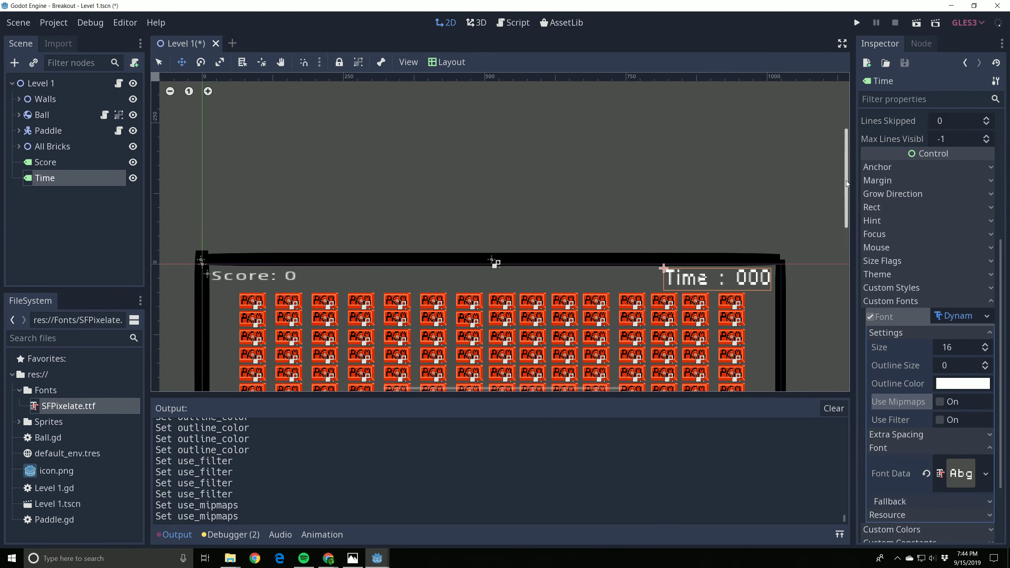
pyautogui.moveTo(846, 179); pyautogui.dragTo(846, 210)
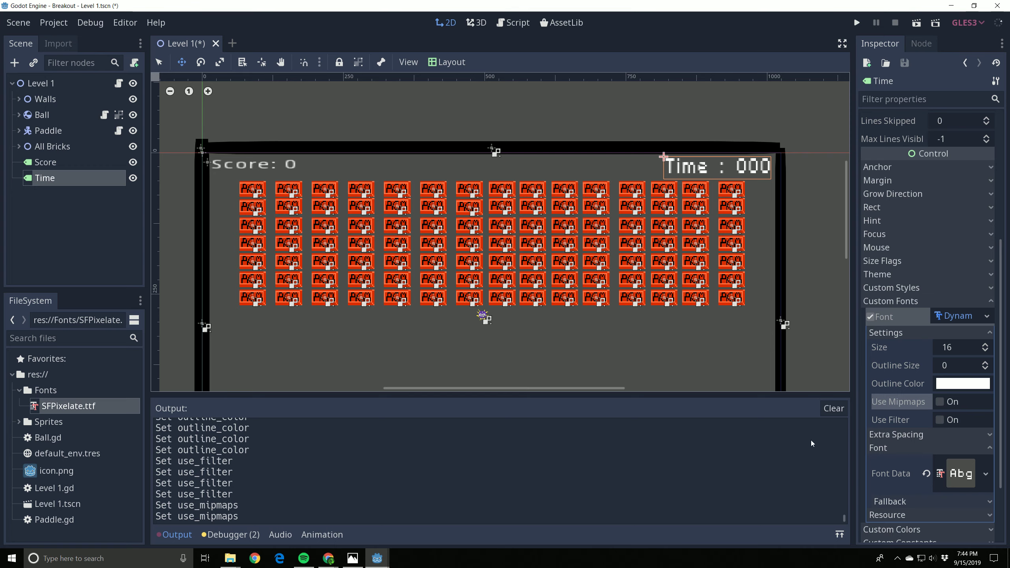
pyautogui.moveTo(581, 390); pyautogui.dragTo(563, 390)
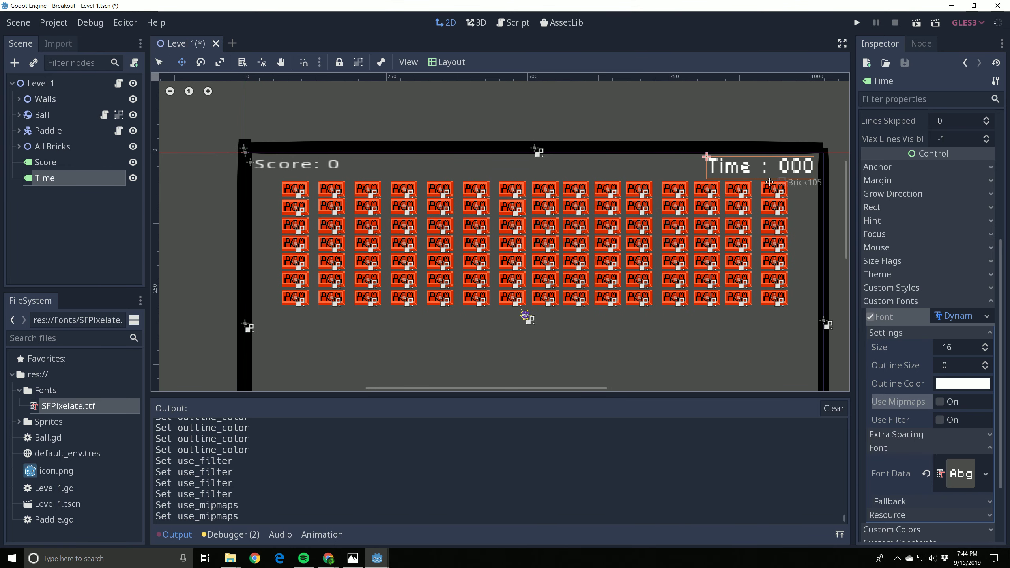
pyautogui.click(18, 390)
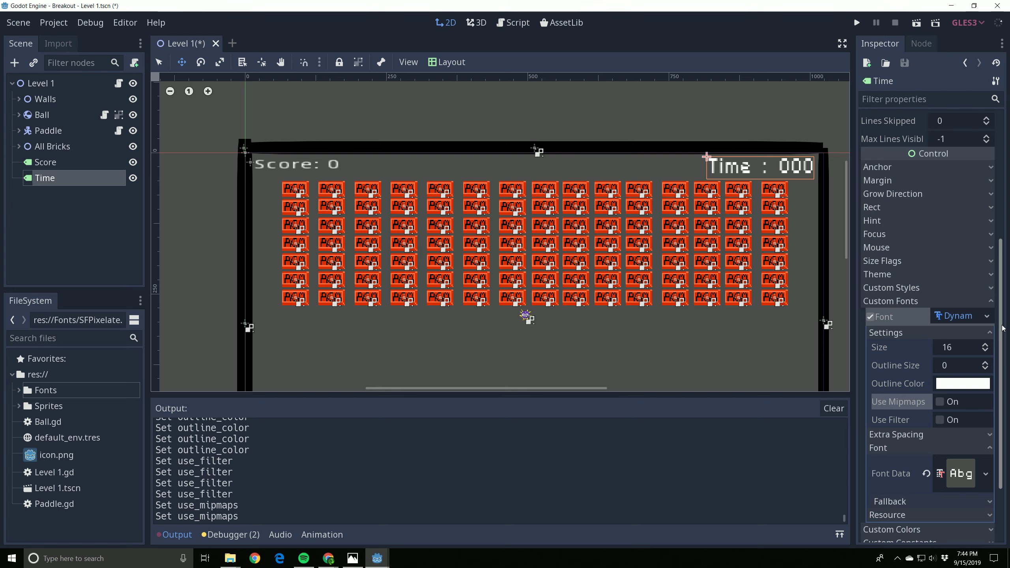
pyautogui.scroll(5, 1002, 328)
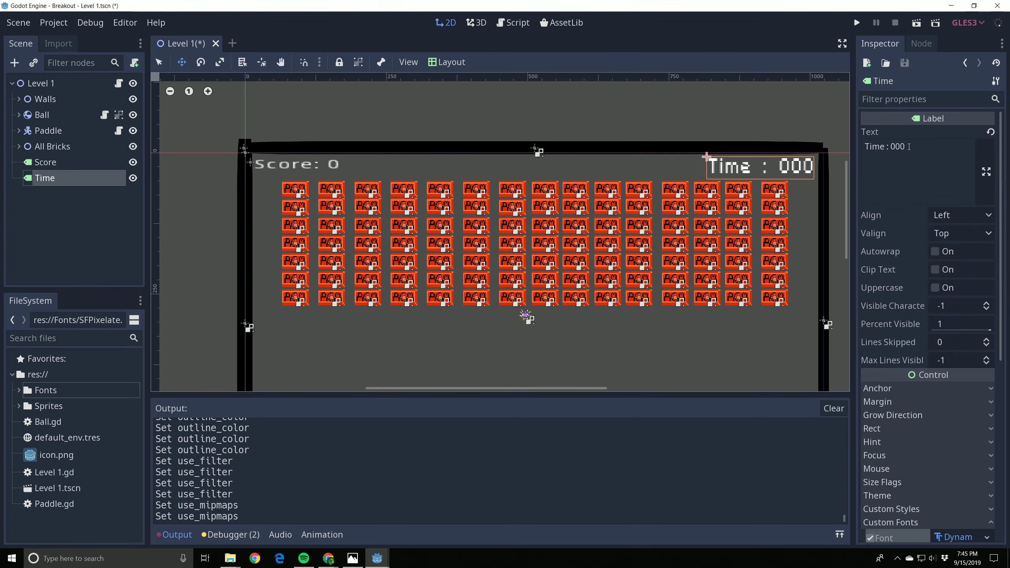
pyautogui.click(705, 191)
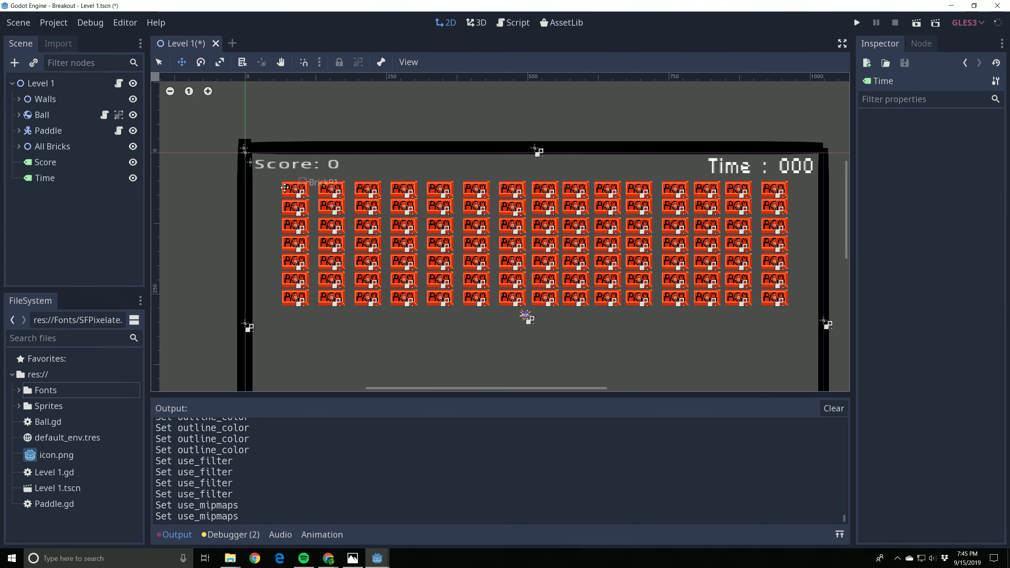
pyautogui.click(796, 172)
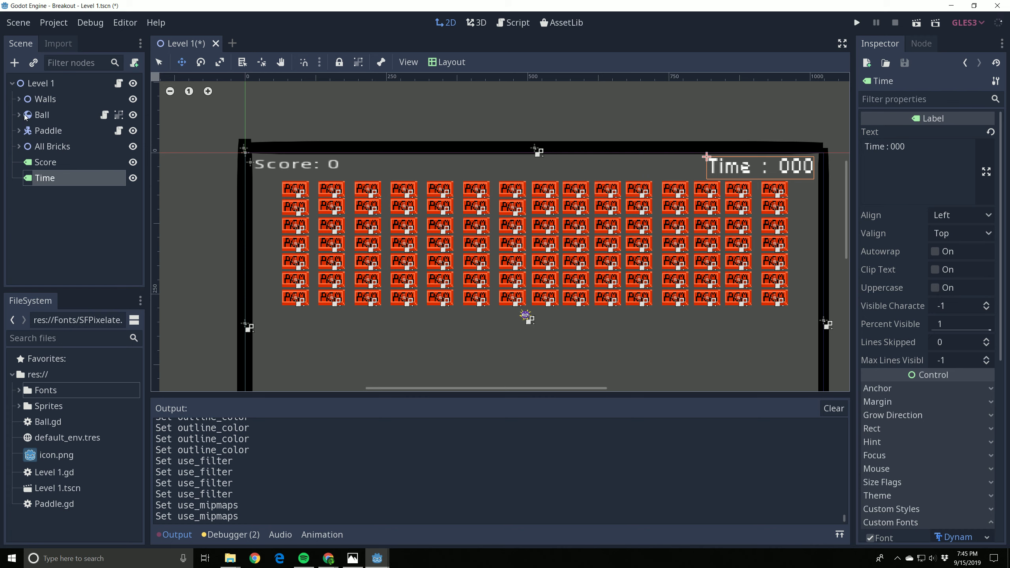
# Add a Timer node as a child of the Level 1 root node.
pyautogui.click(40, 84)
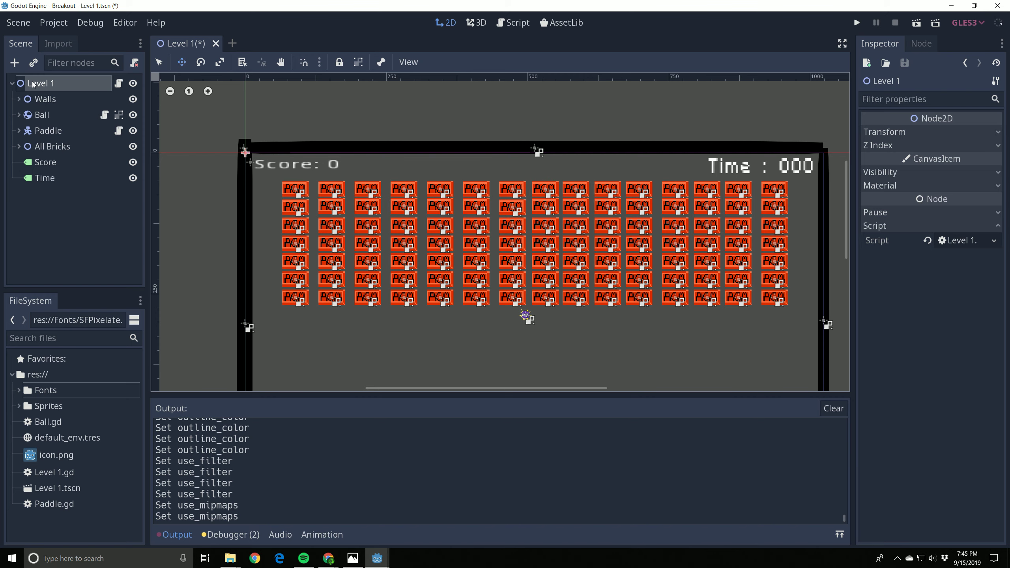
pyautogui.click(14, 63)
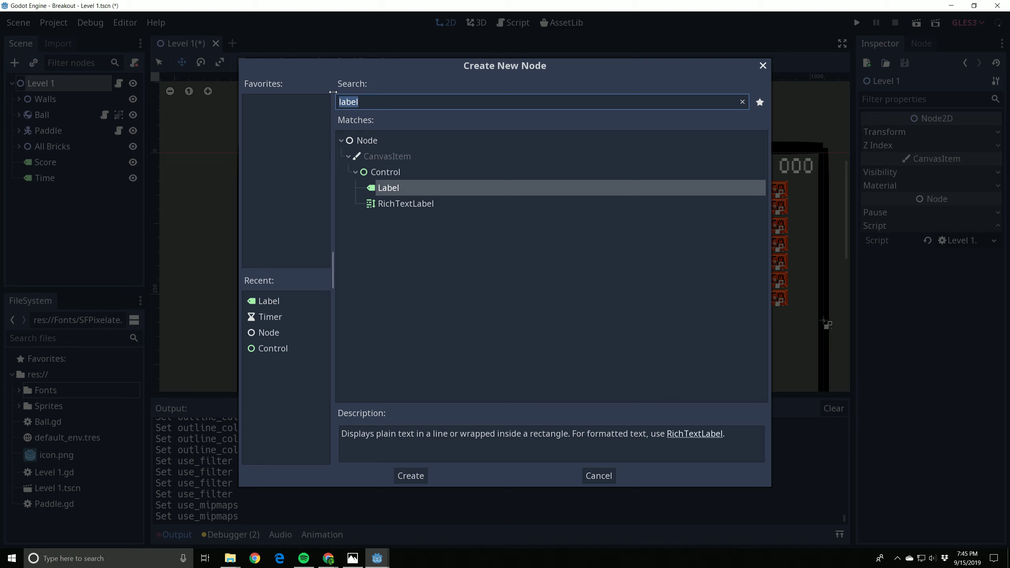
pyautogui.write('Timer')
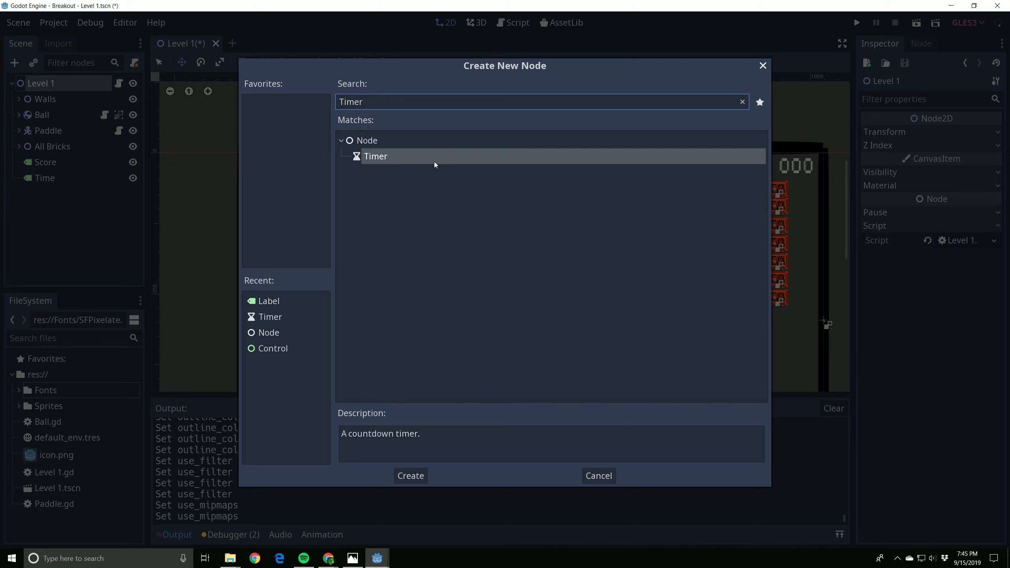
pyautogui.click(385, 163)
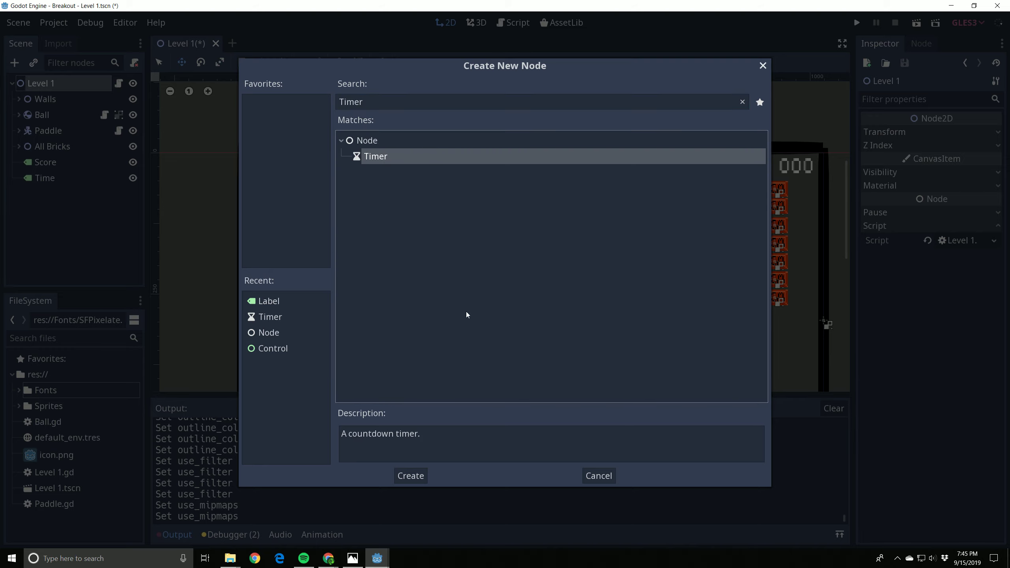
pyautogui.click(410, 475)
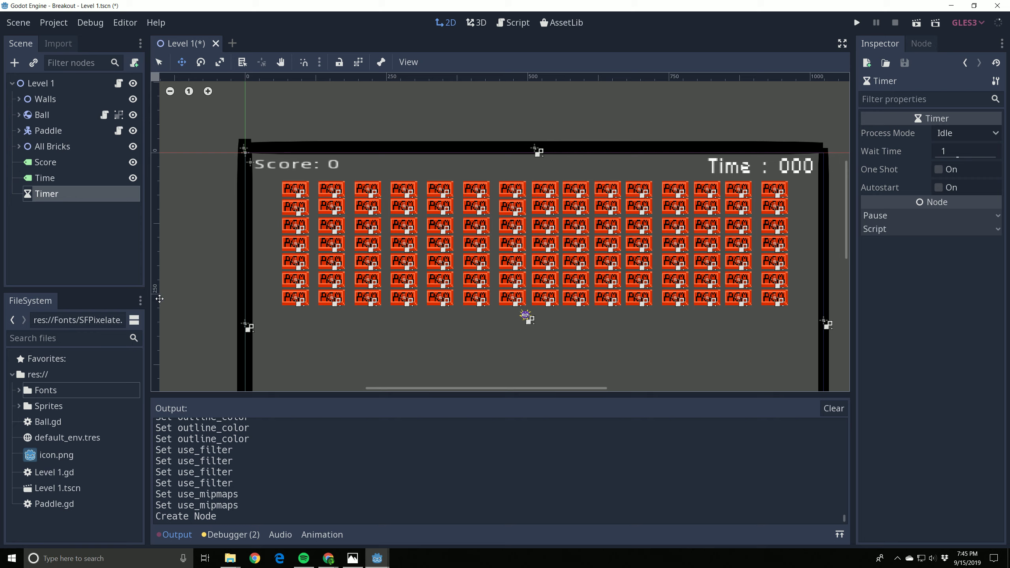
pyautogui.click(61, 198)
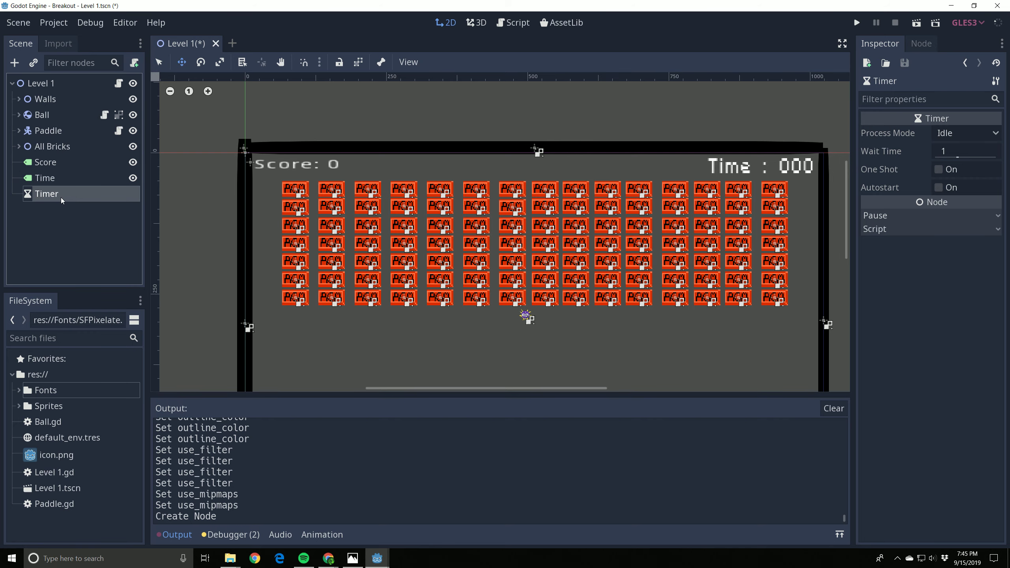
pyautogui.click(71, 261)
pyautogui.click(63, 193)
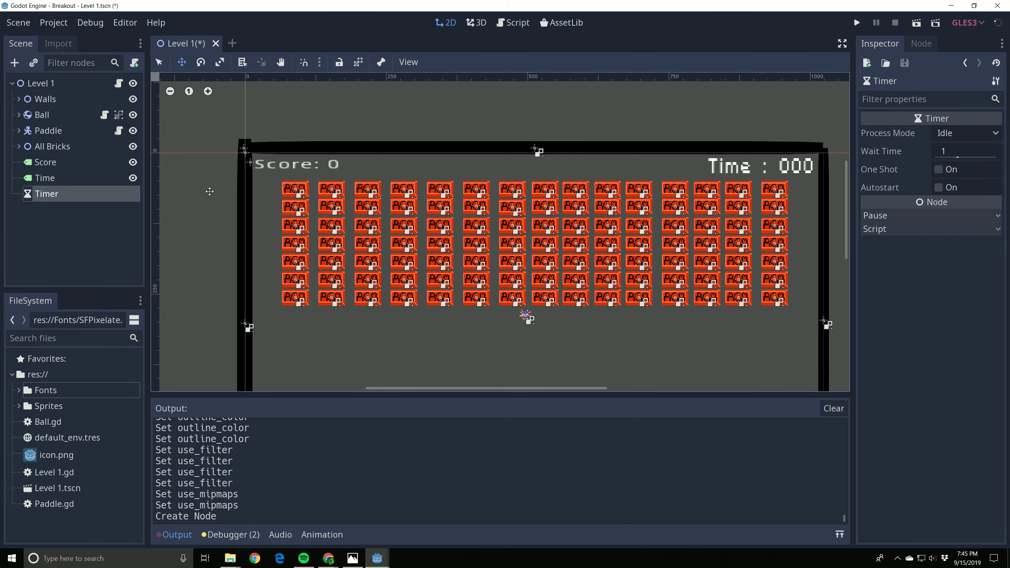
pyautogui.click(64, 236)
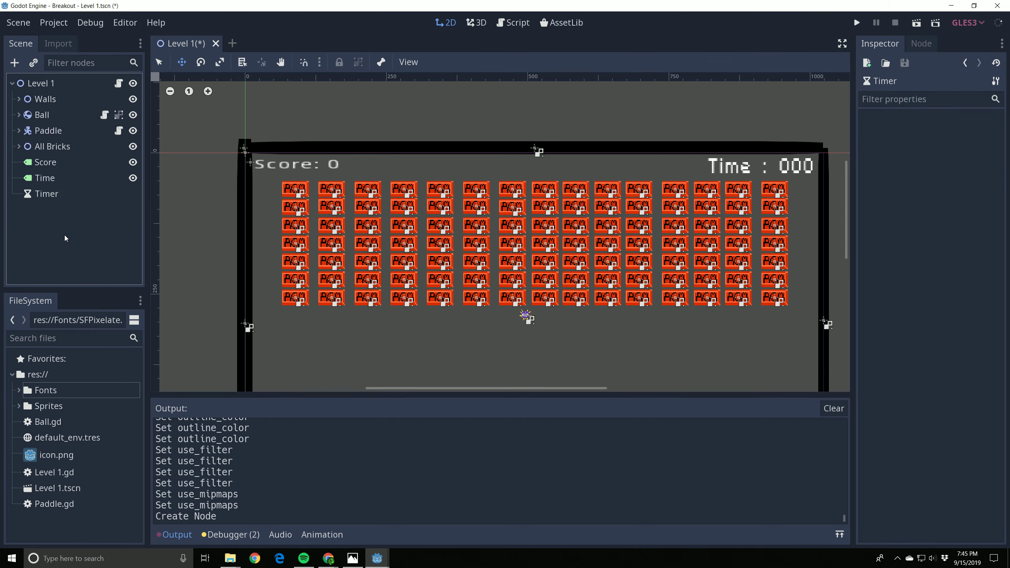
# Connect the Timer node's timeout() signal to the Level 1 node, using a generated _on_Timer_timeout method.
pyautogui.click(53, 196)
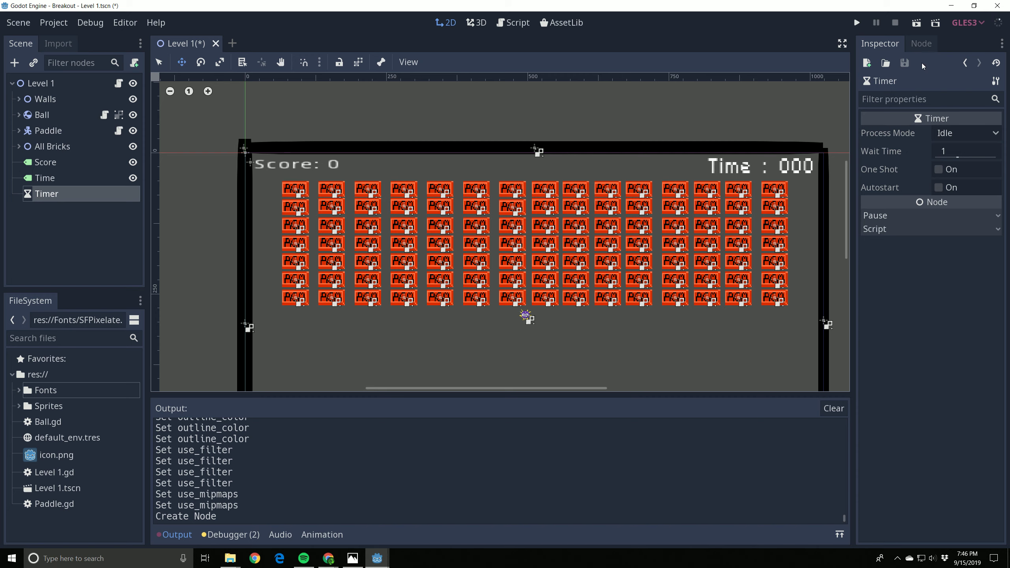
pyautogui.click(919, 44)
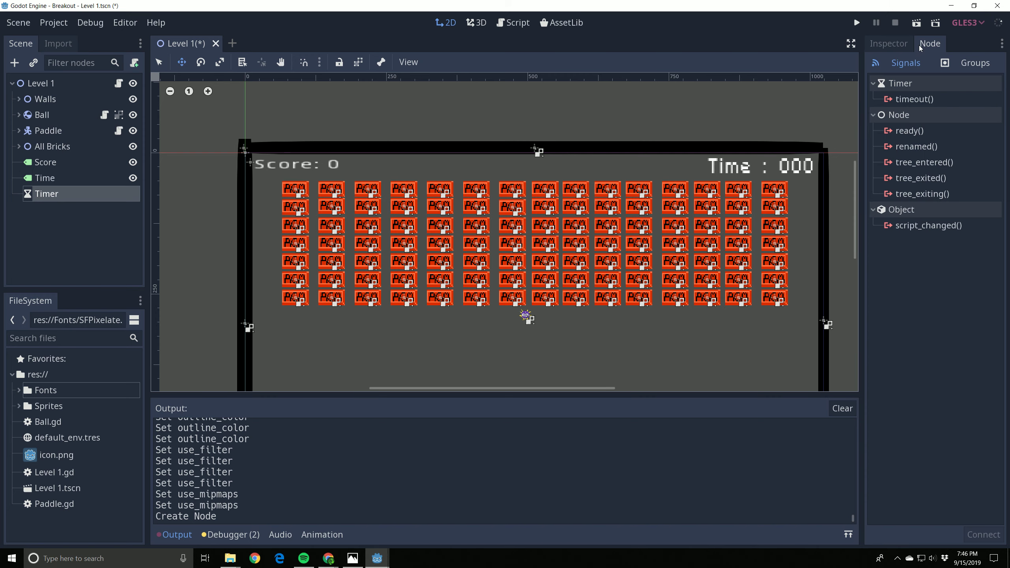
pyautogui.click(907, 100)
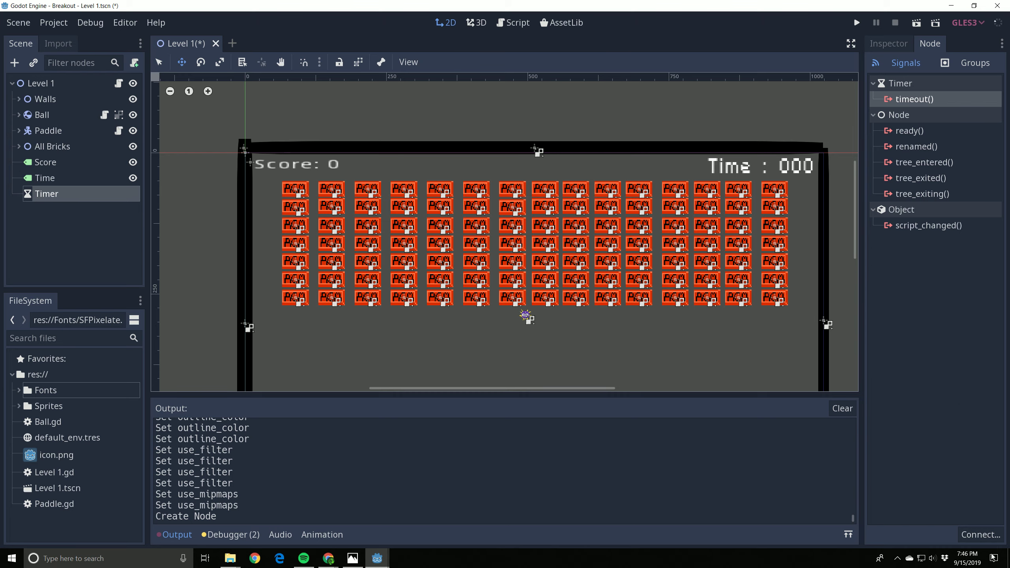
pyautogui.click(980, 535)
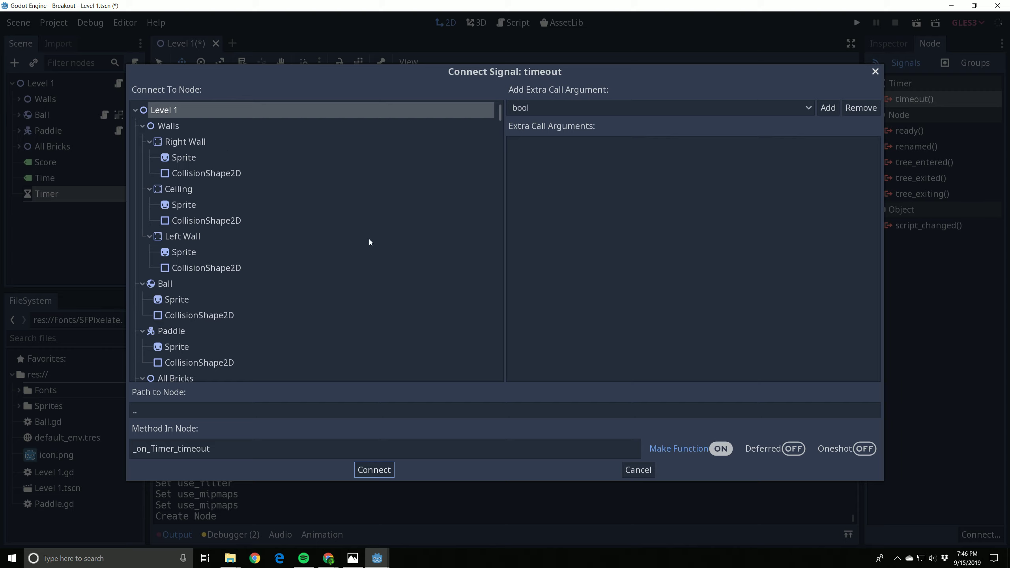
pyautogui.click(135, 110)
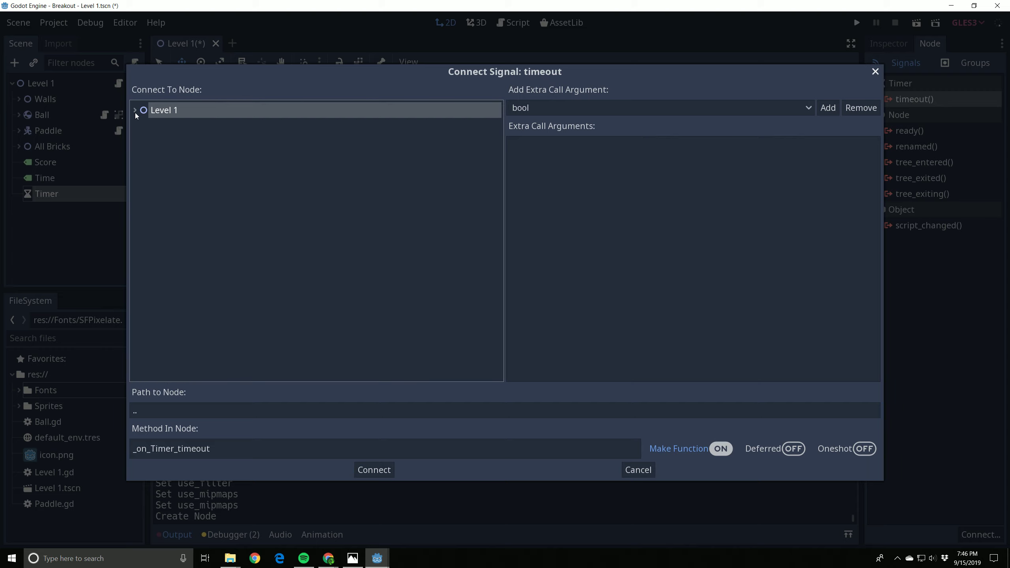
pyautogui.click(136, 110)
pyautogui.click(141, 127)
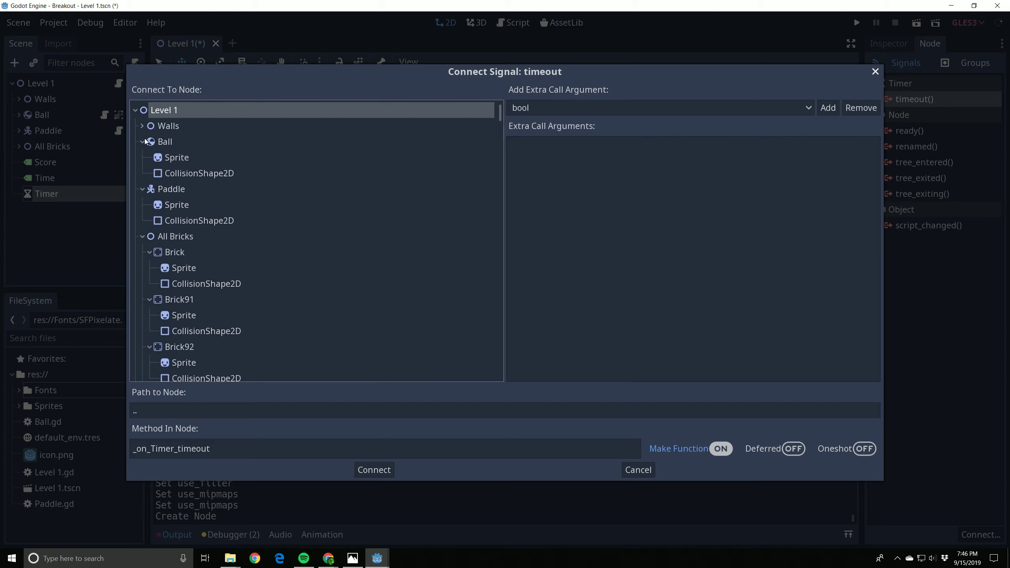
pyautogui.click(145, 142)
pyautogui.click(145, 158)
pyautogui.click(143, 173)
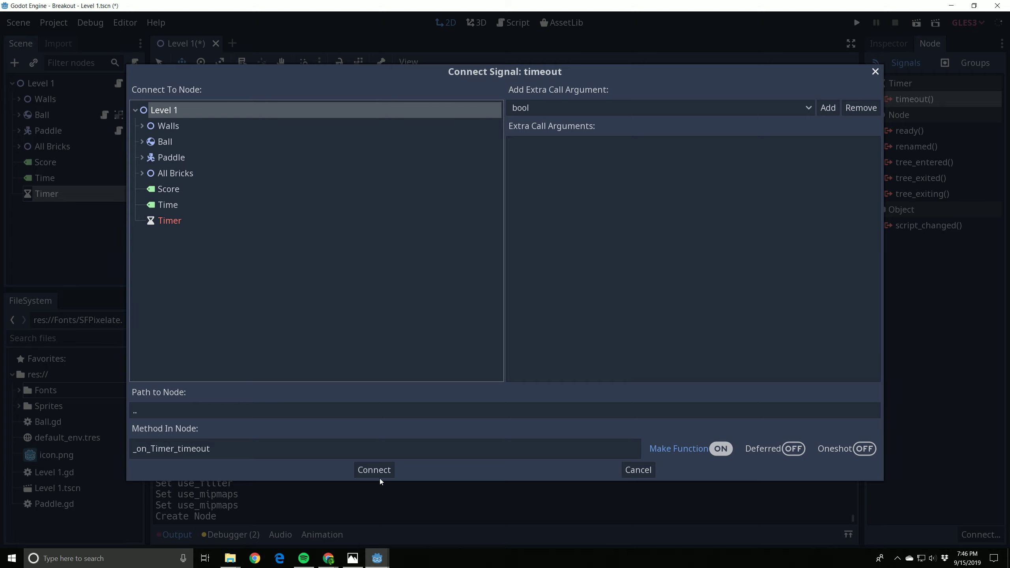
pyautogui.click(364, 470)
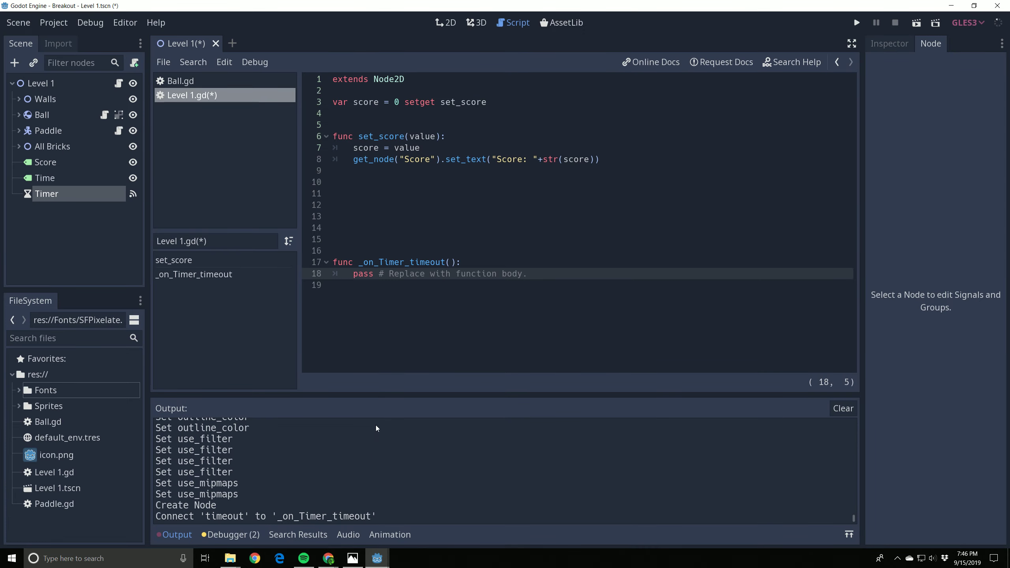